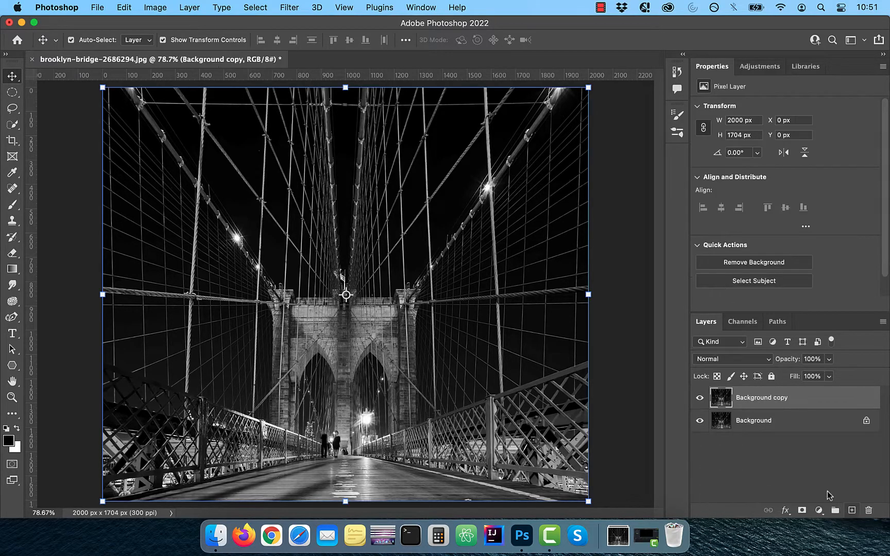
Add a new Layer 1 above Background copy and fill it with solid black
click(852, 509)
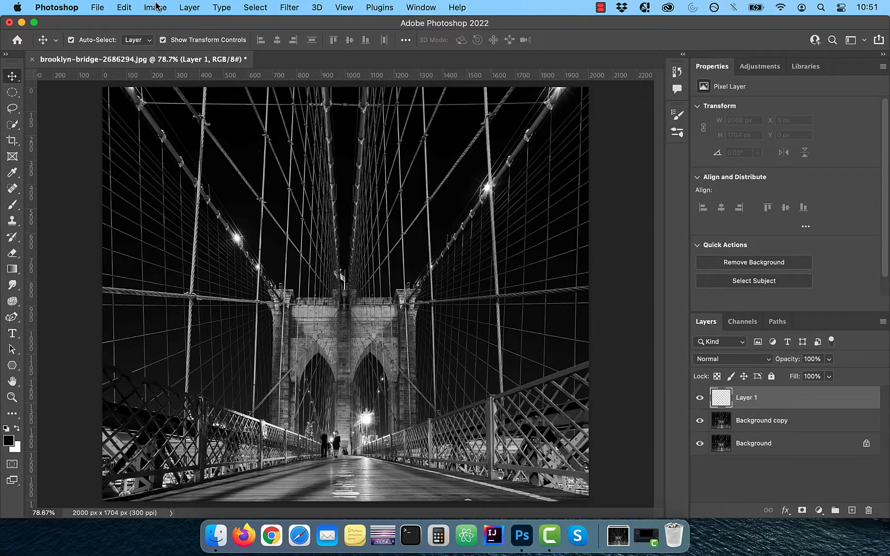
click(125, 8)
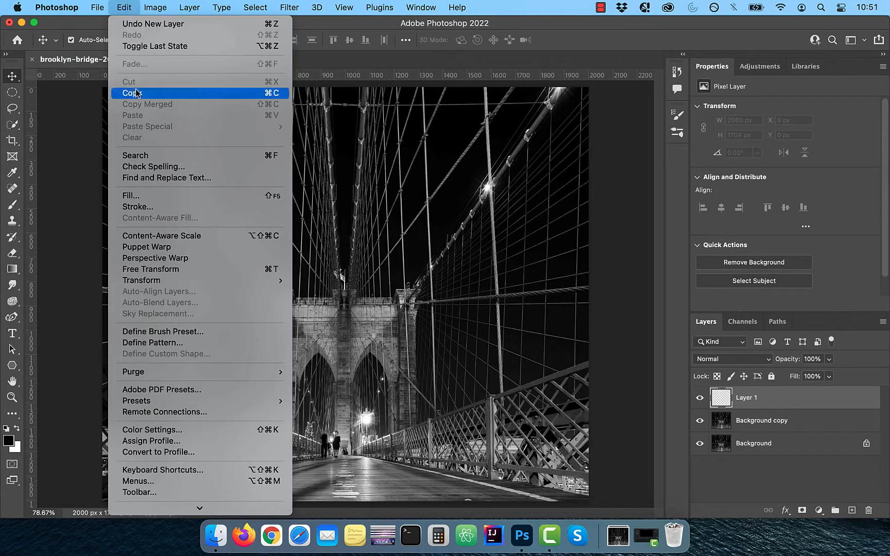
click(144, 195)
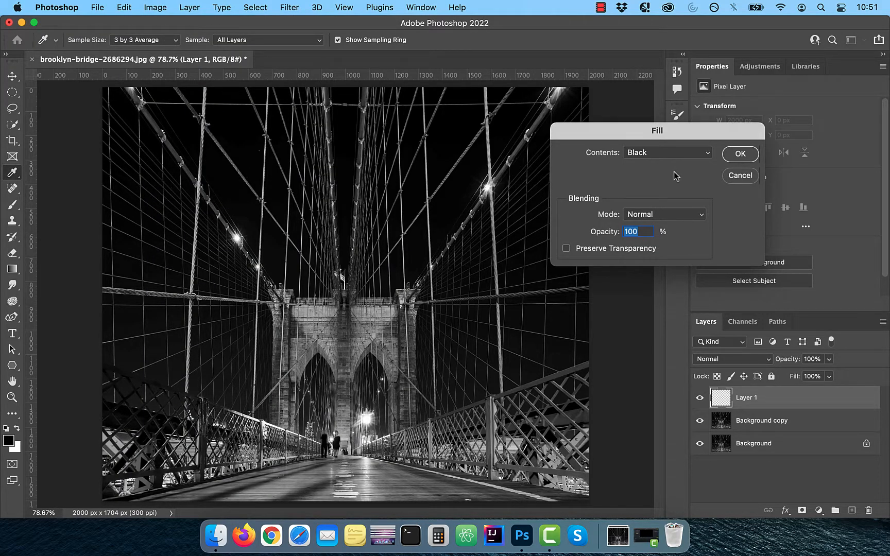
click(740, 154)
Convert Layer 1 to a smart object and add 50% Gaussian monochromatic noise
key(v)
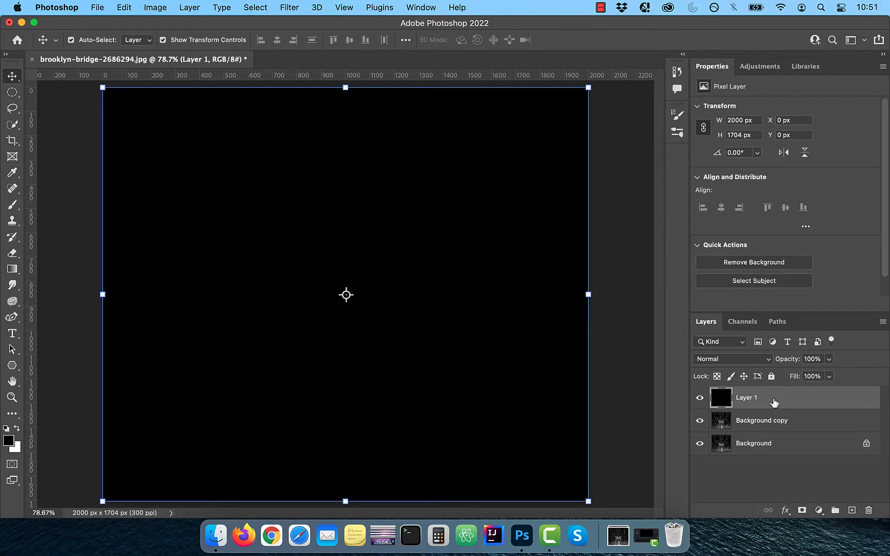
right_click(773, 397)
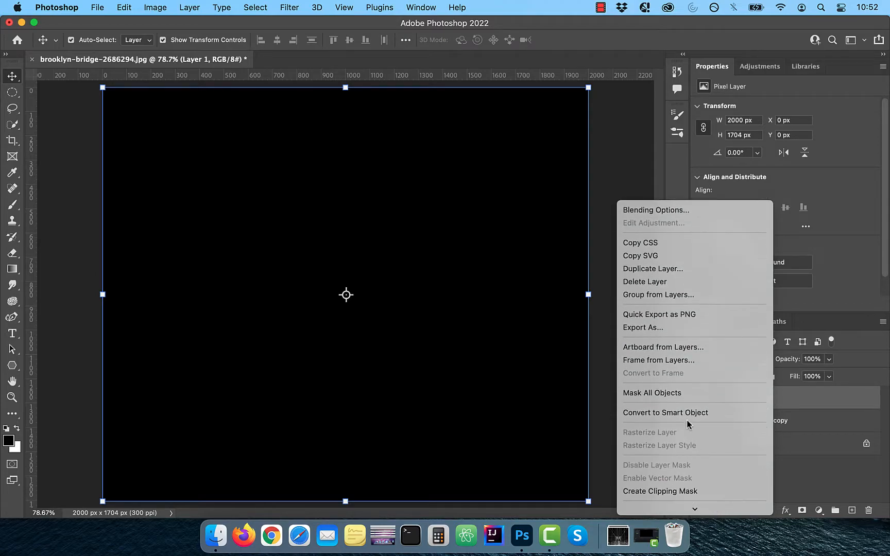
click(686, 418)
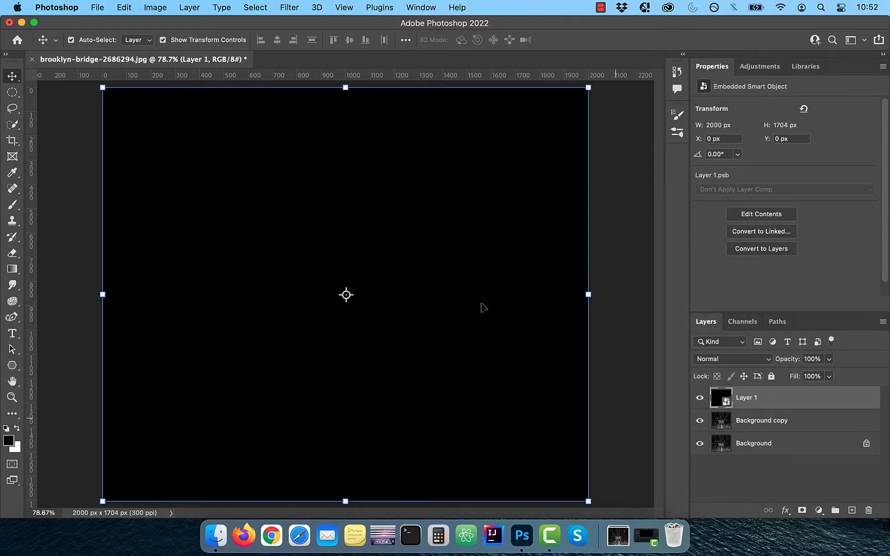
click(295, 8)
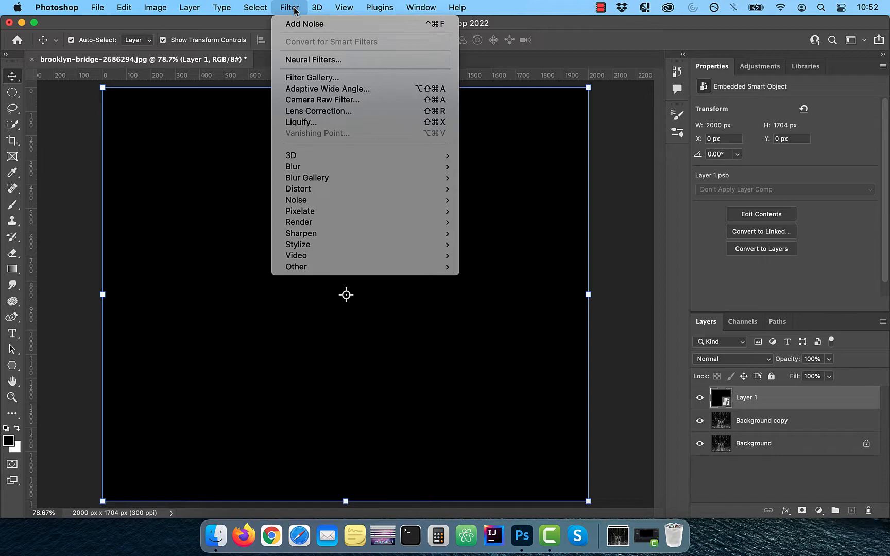
mouse_move(318, 200)
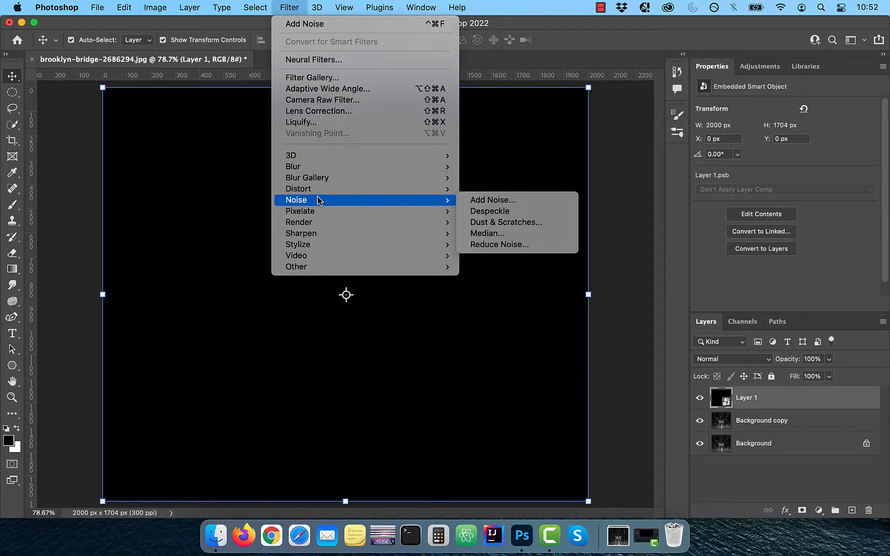
click(507, 201)
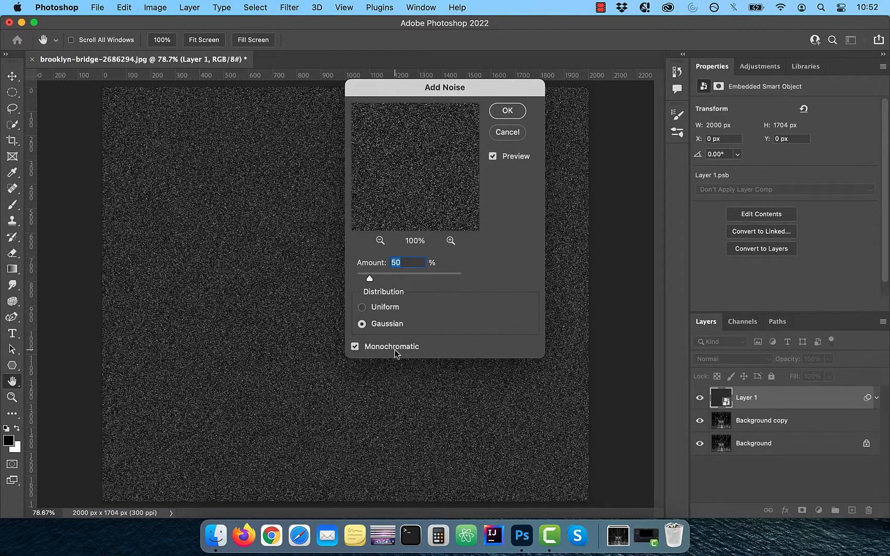
click(508, 112)
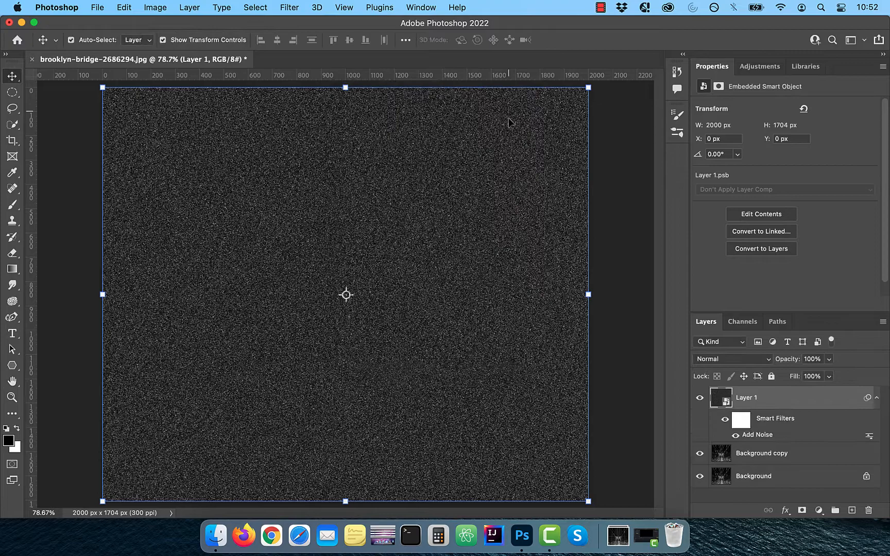
Soften the noise with a 1.5-pixel Gaussian Blur smart filter
click(290, 6)
mouse_move(312, 171)
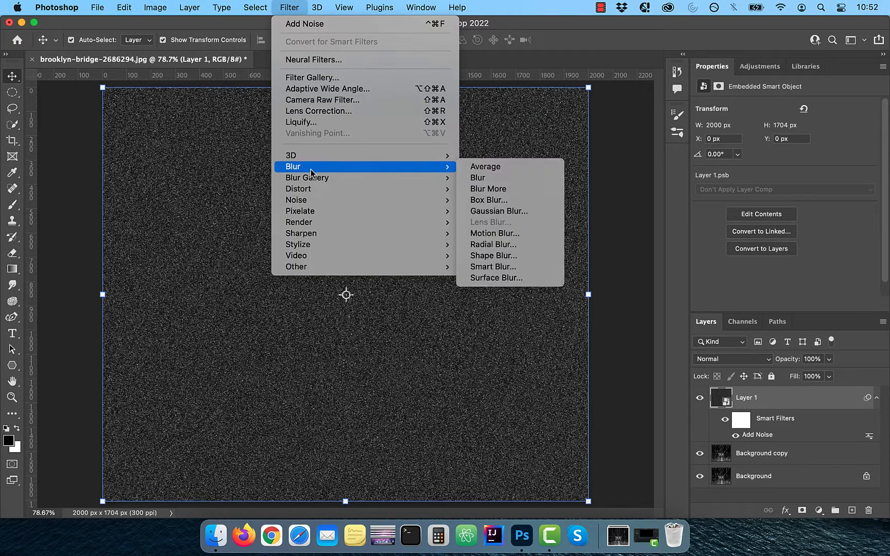
click(492, 217)
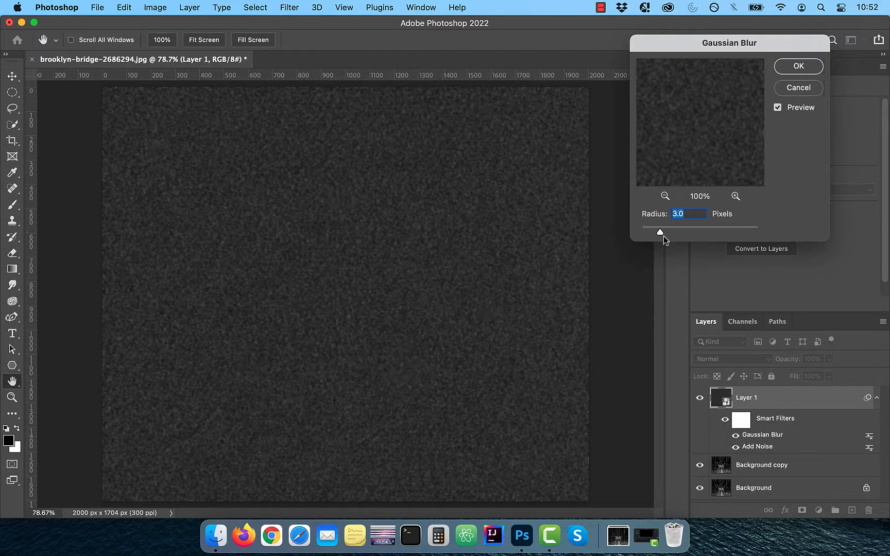
text(1.5)
click(798, 67)
Add a Levels adjustment with black input 42 and white input 113
key(v)
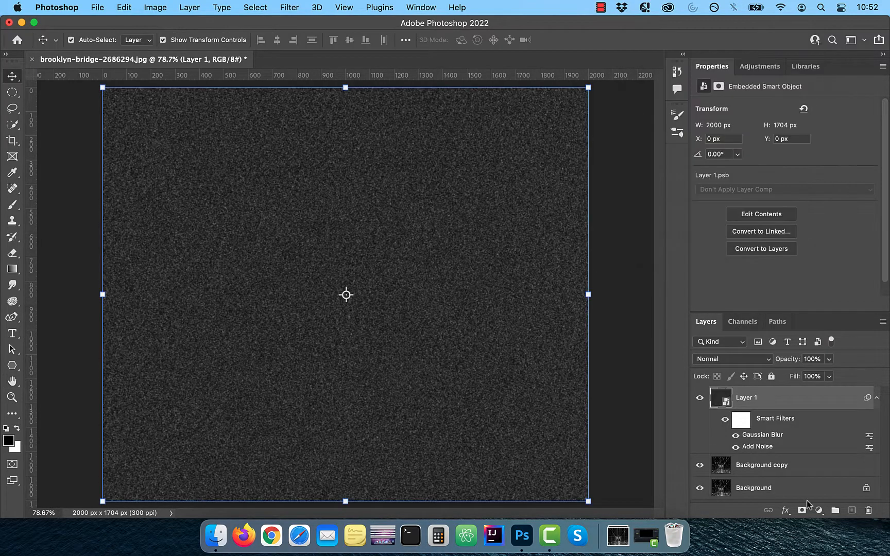
click(818, 510)
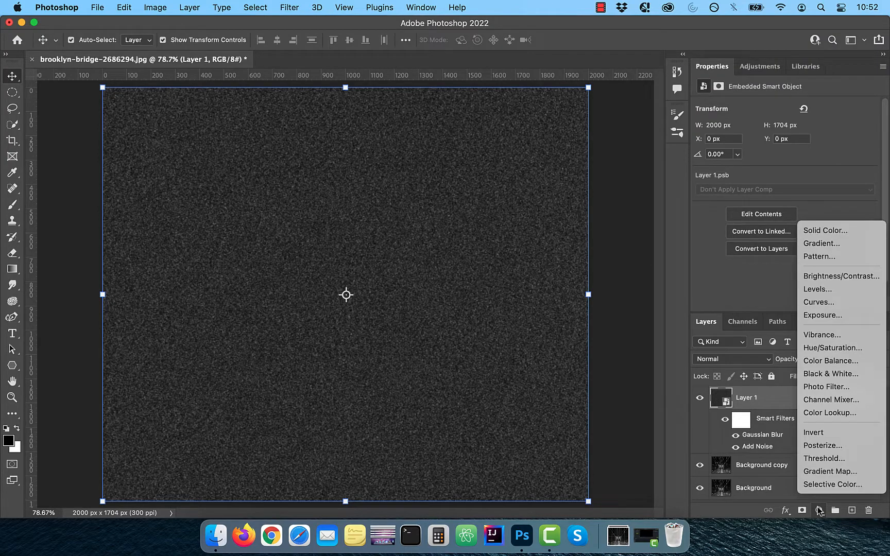
click(831, 290)
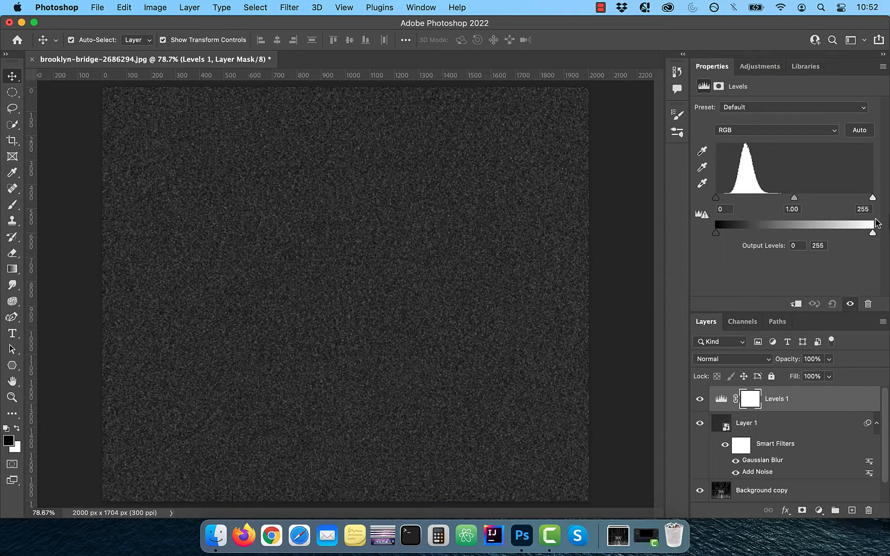
drag(872, 199, 785, 199)
drag(715, 198, 770, 203)
Merge Layer 1 and Levels 1 into a smart object named 'stars' and duplicate it
click(772, 424)
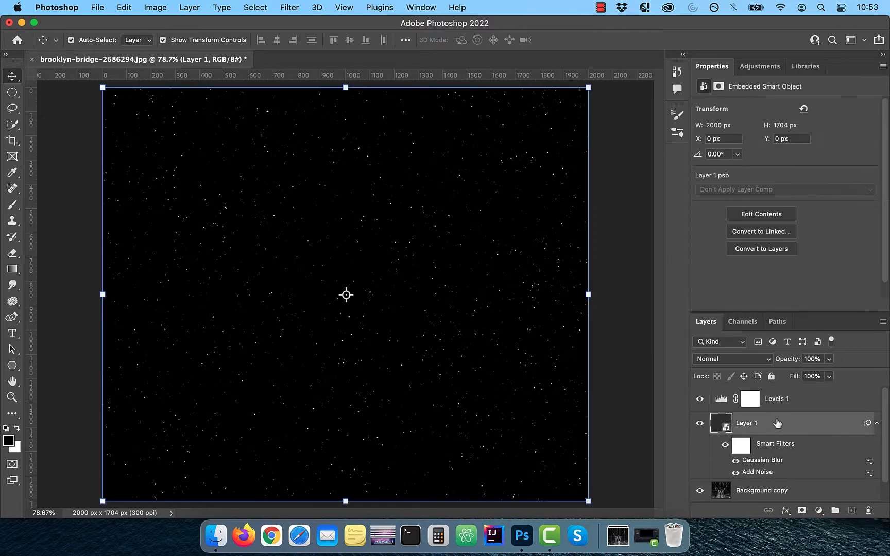
shift+click(782, 407)
right_click(782, 401)
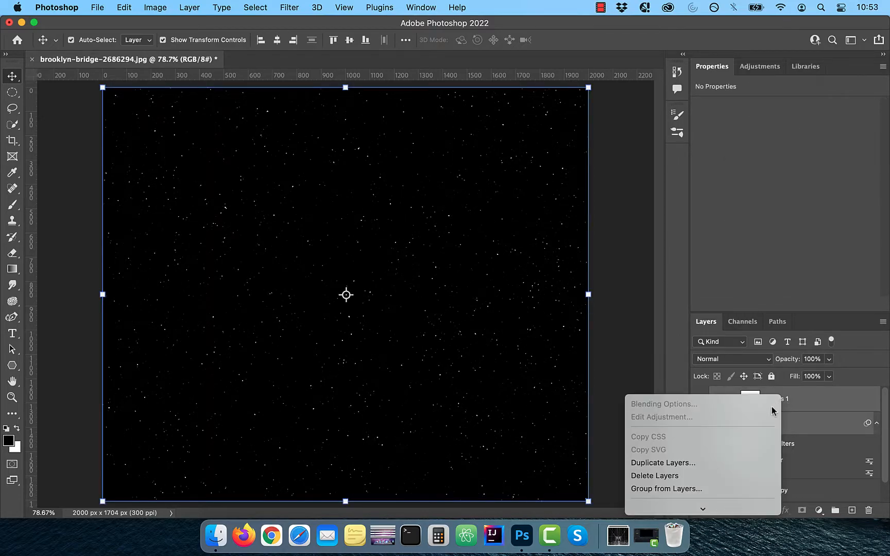
mouse_move(713, 513)
click(709, 437)
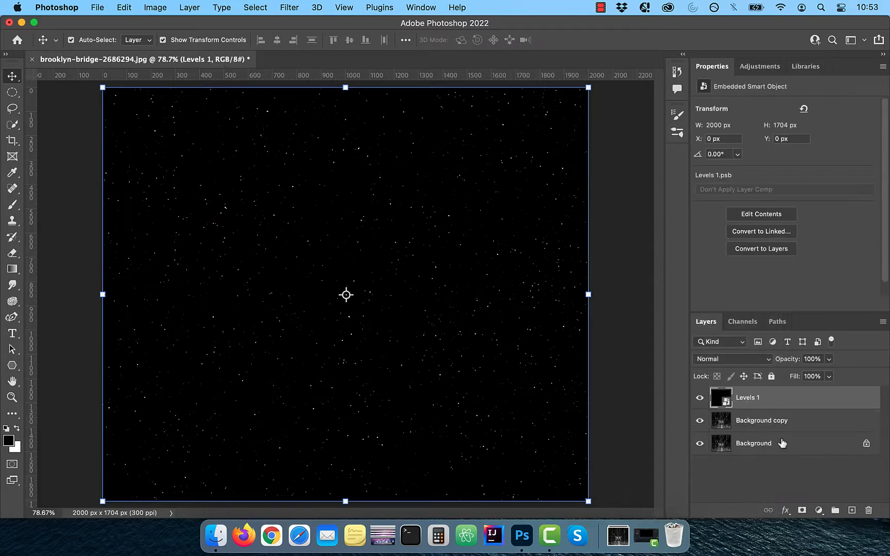
double_click(756, 400)
text(stars)
key(Return)
key(super+j)
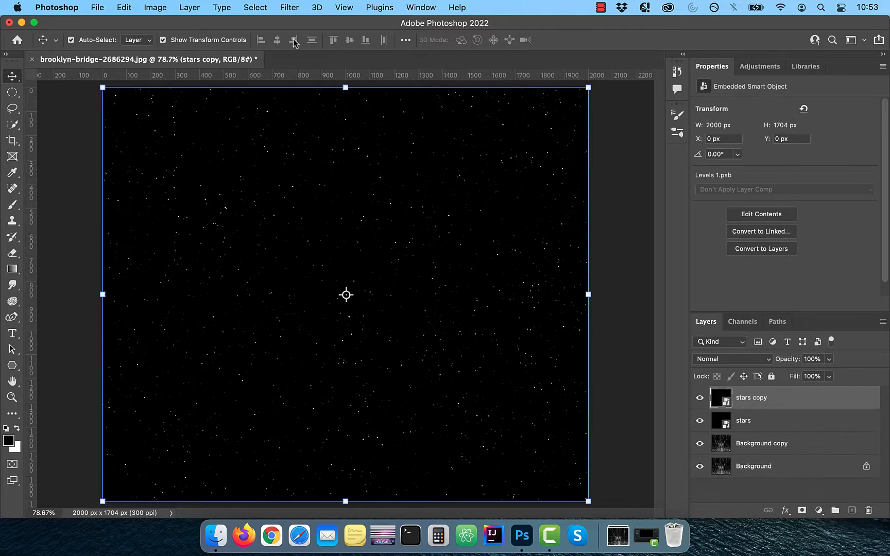
Blur the stars copy layer with a 3-pixel Gaussian Blur
click(291, 8)
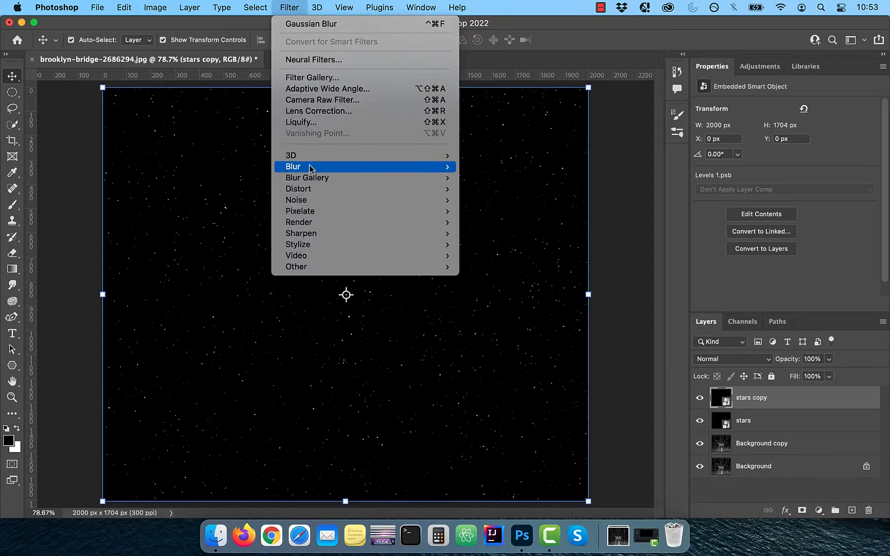
mouse_move(311, 168)
click(497, 211)
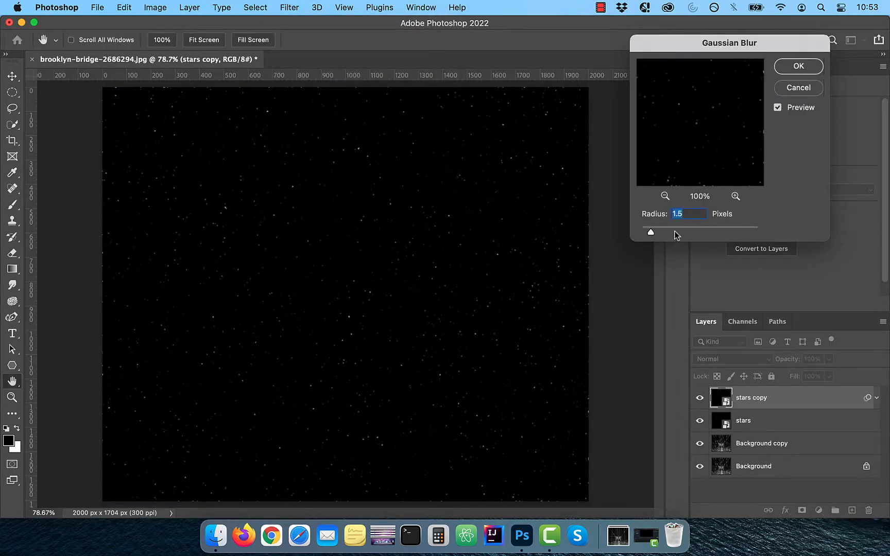
text(3)
click(799, 69)
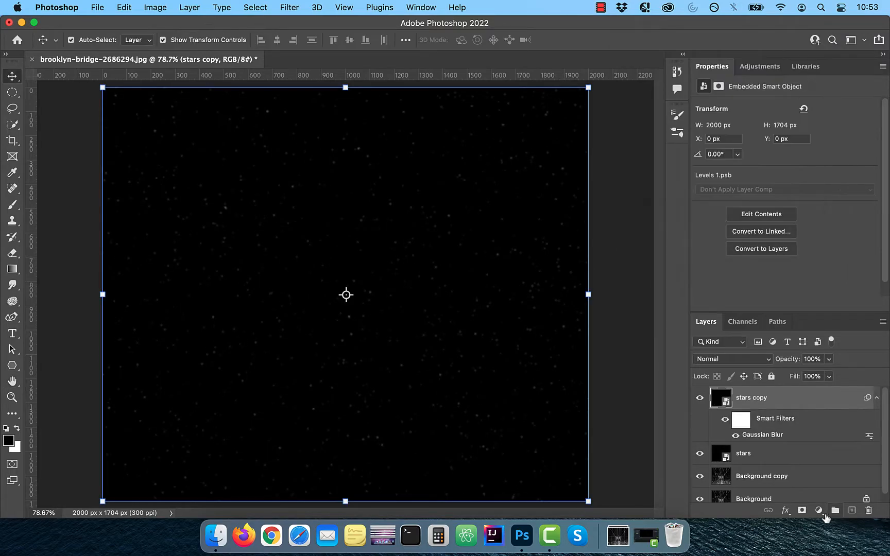
Add a Curves adjustment that brightens the stars, at about 51% opacity
click(818, 510)
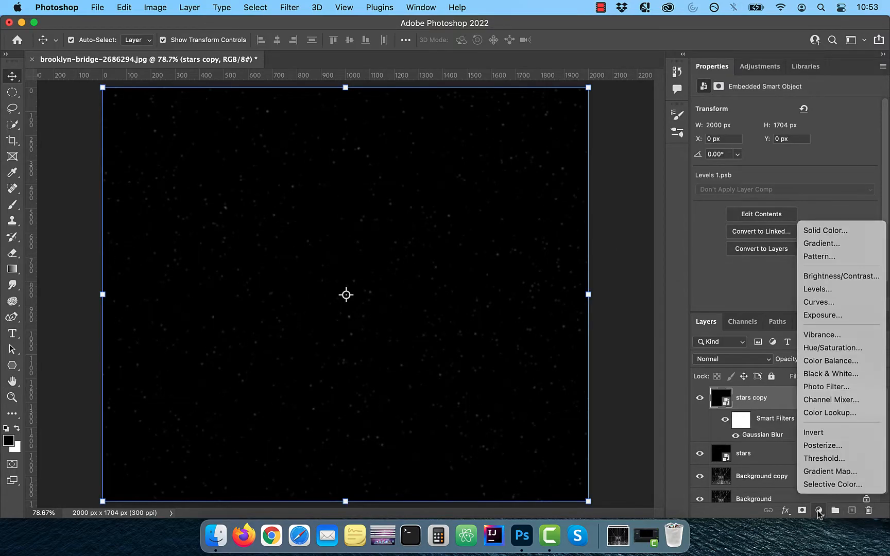
click(829, 303)
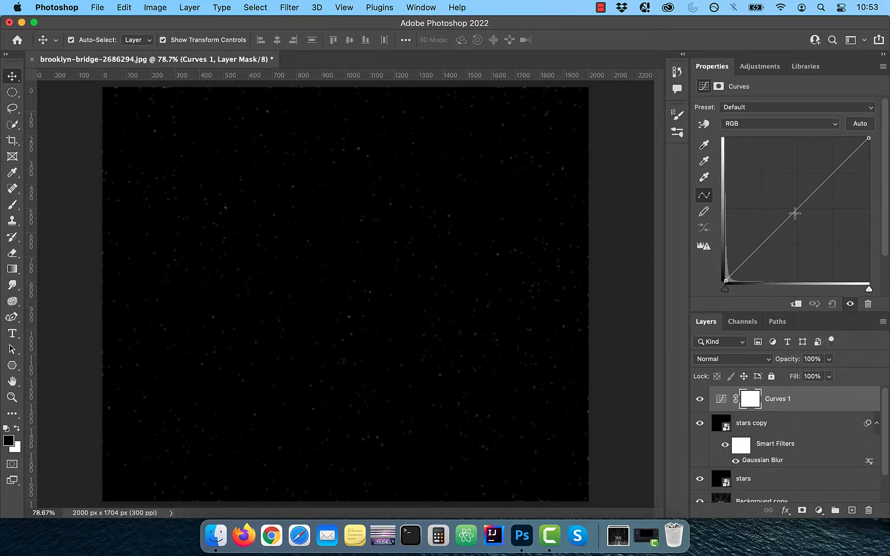
drag(794, 213, 740, 179)
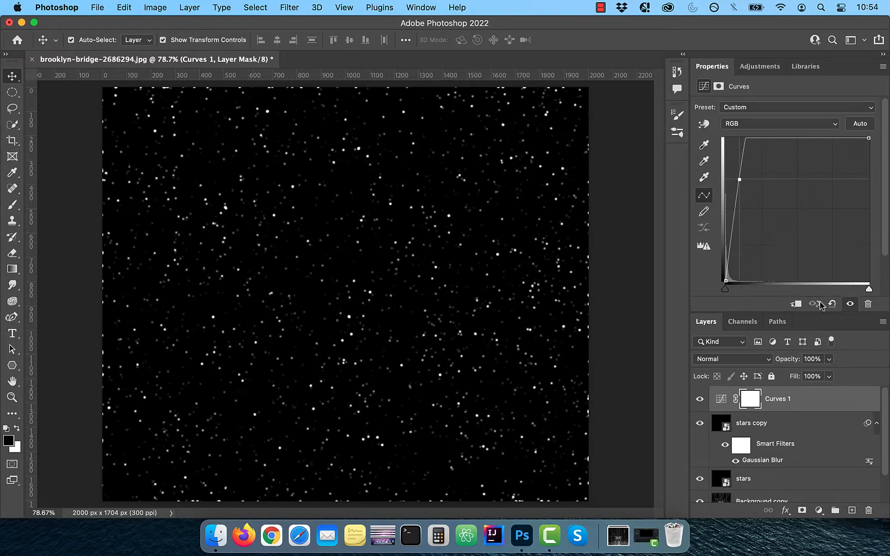
mouse_move(791, 359)
mouse_down()
mouse_move(771, 360)
mouse_move(788, 362)
mouse_move(778, 359)
mouse_up()
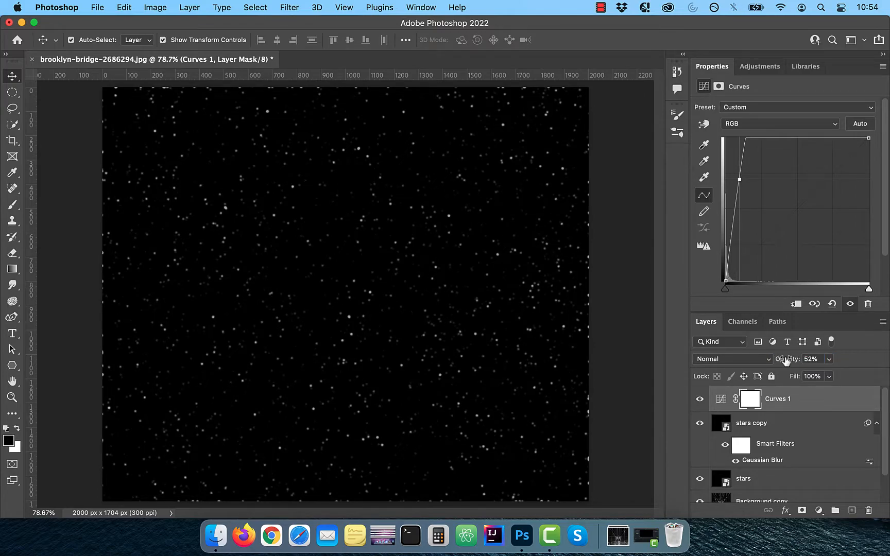
Group stars copy and Curves 1 into a collapsed Group 1
click(794, 423)
click(835, 510)
drag(754, 437, 753, 424)
drag(759, 399, 760, 423)
click(712, 395)
Move the stars layer into Group 1, below stars copy and Curves 1
click(700, 396)
click(700, 396)
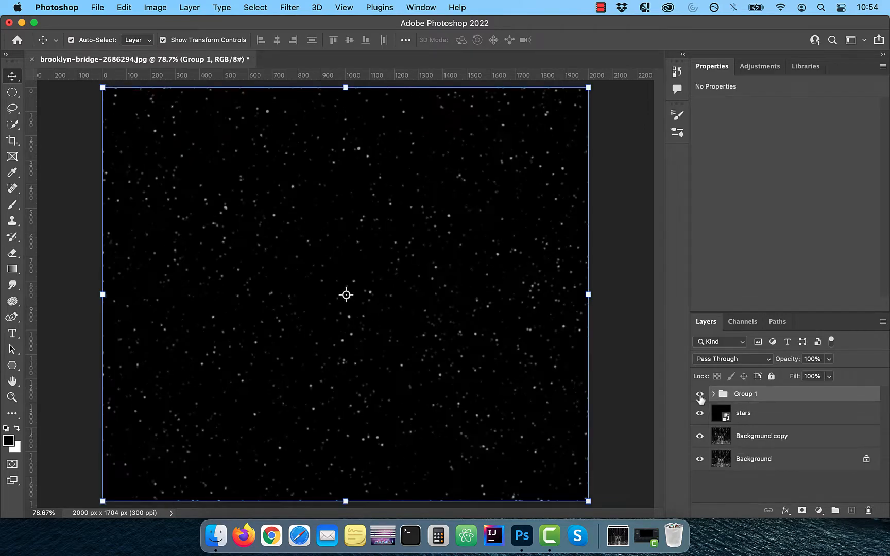
click(713, 395)
scroll(747, 459, down, 3)
drag(745, 463, 751, 403)
drag(770, 432, 770, 404)
drag(764, 467, 755, 432)
click(714, 394)
Rename the group 'stars group' and set its blend mode to Screen
double_click(746, 394)
text(stars group)
key(Return)
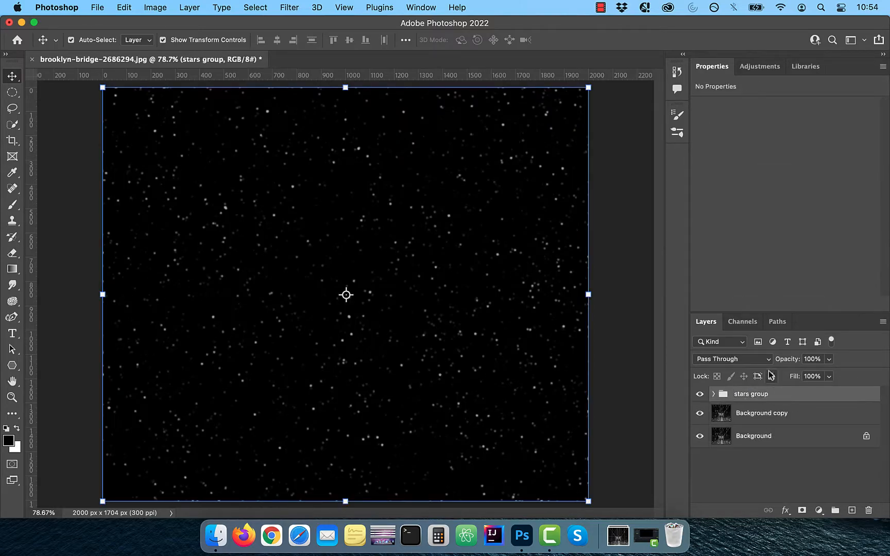
click(731, 359)
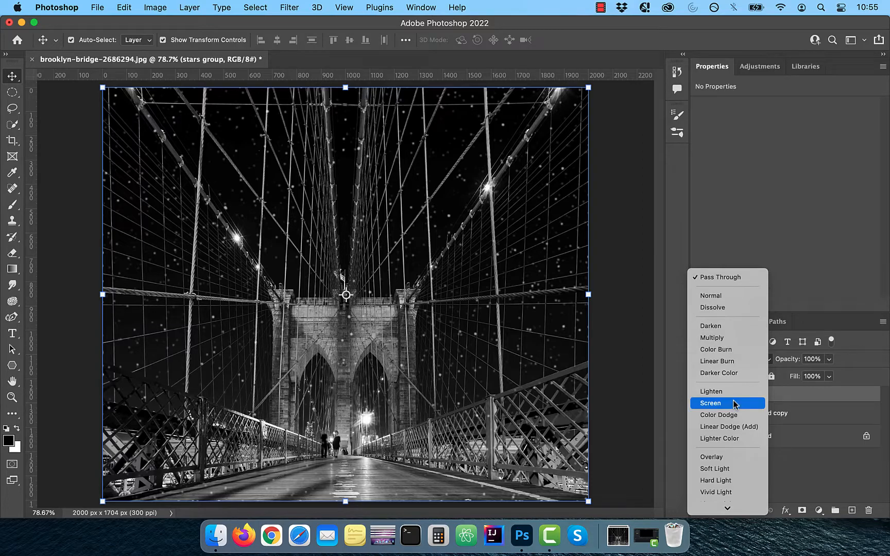
click(736, 405)
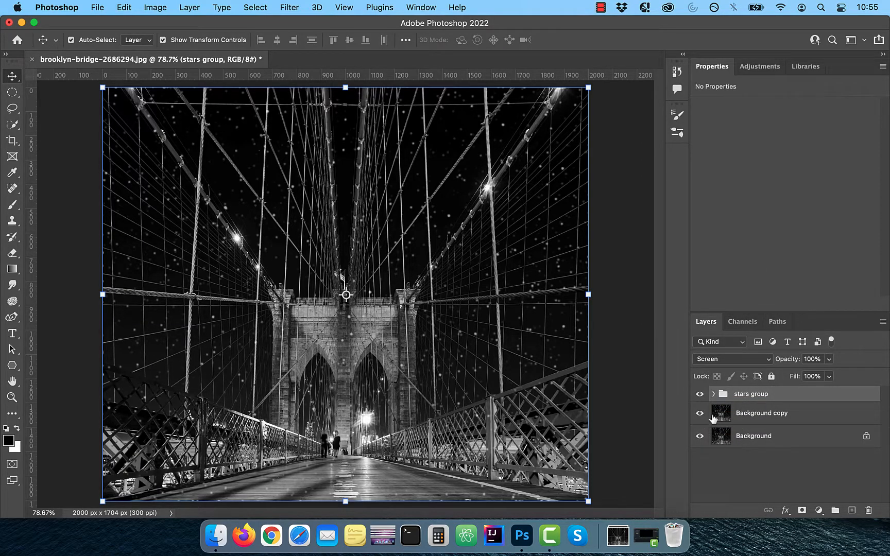
click(699, 394)
click(699, 395)
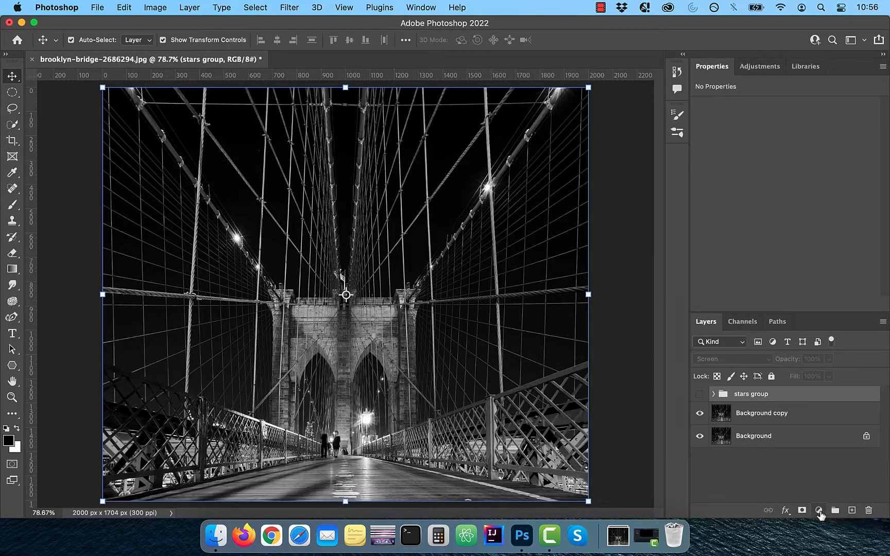
click(818, 511)
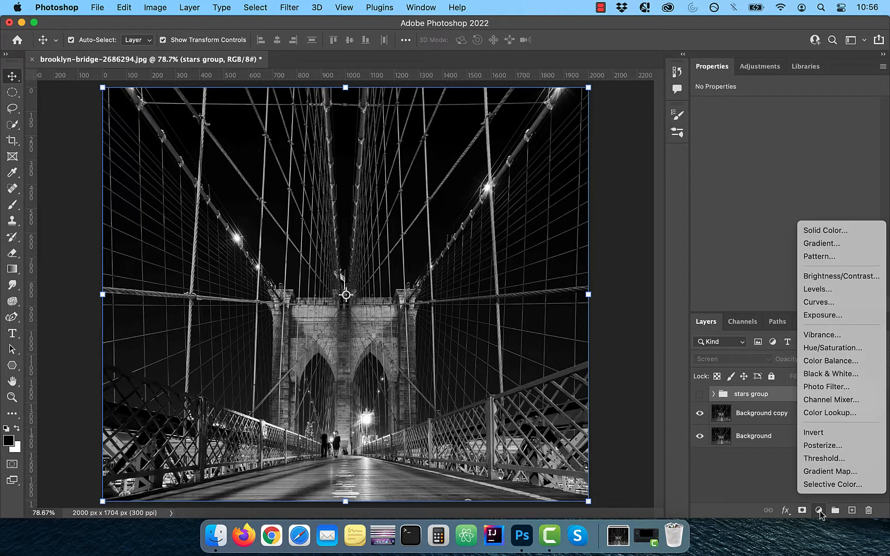
Add a Black, White Gradient Map with the white stop moved to 30%
click(830, 473)
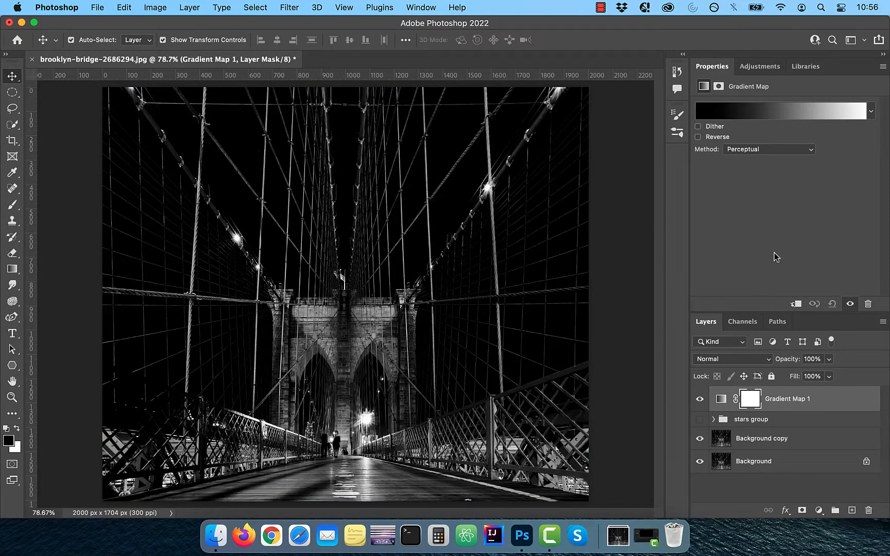
click(768, 109)
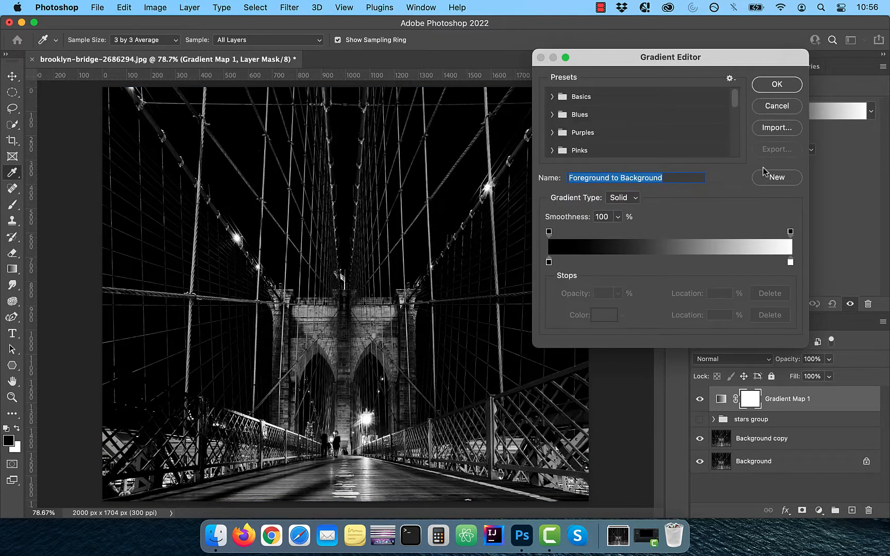
click(553, 97)
click(609, 117)
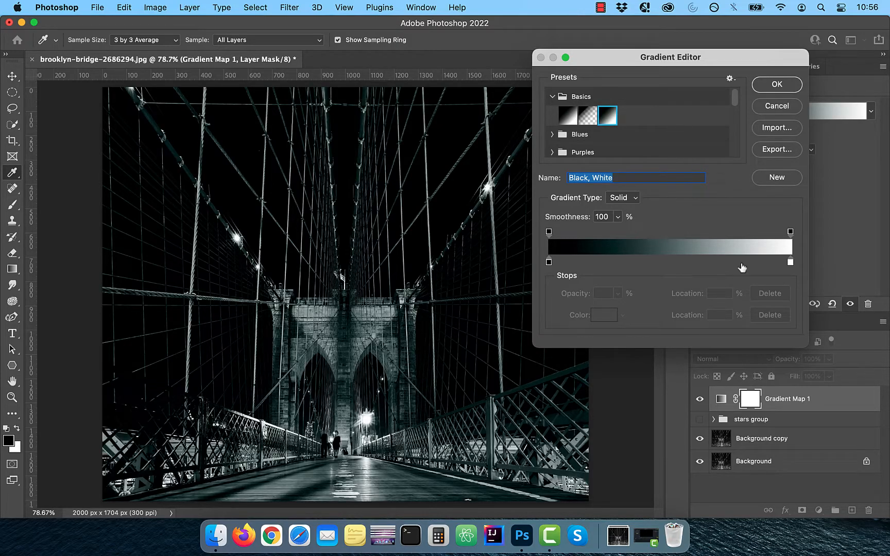
drag(790, 263, 621, 264)
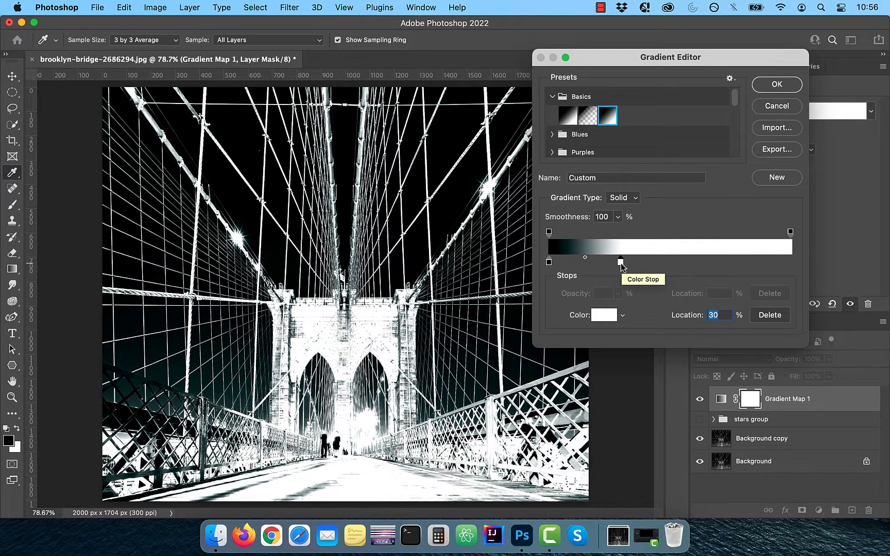
click(778, 85)
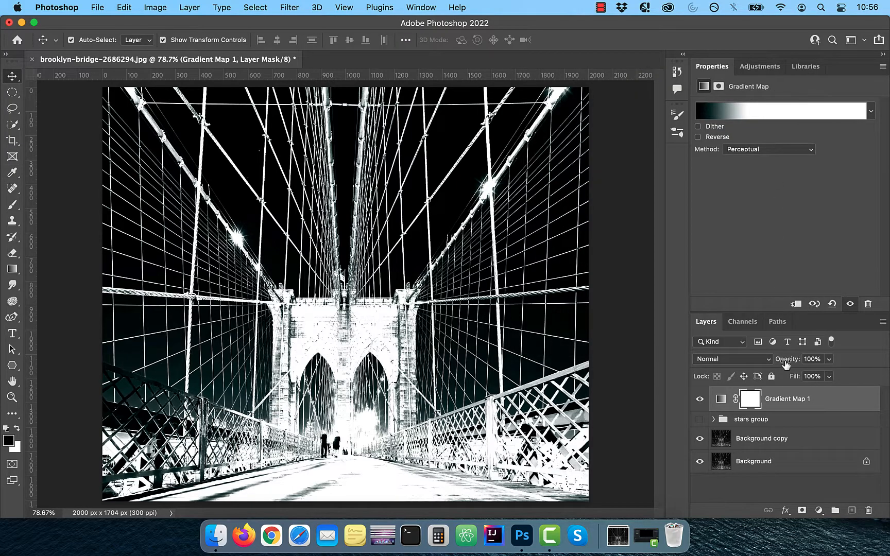
click(747, 322)
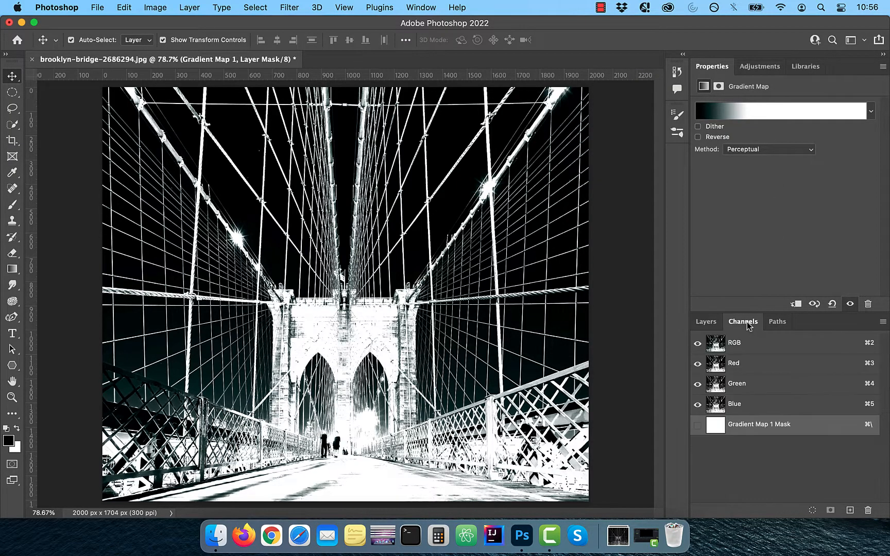
Mask the stars group with an inverted selection loaded from the Red channel
click(713, 375)
click(813, 510)
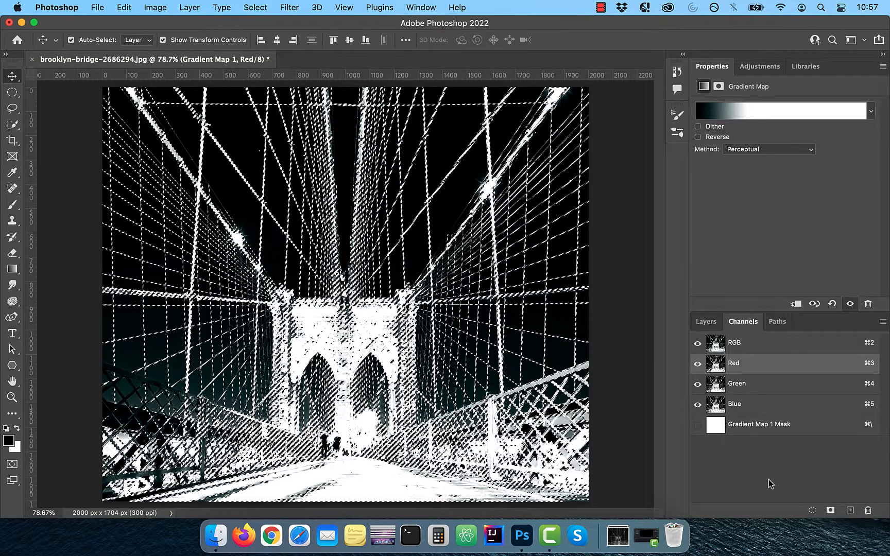
click(710, 323)
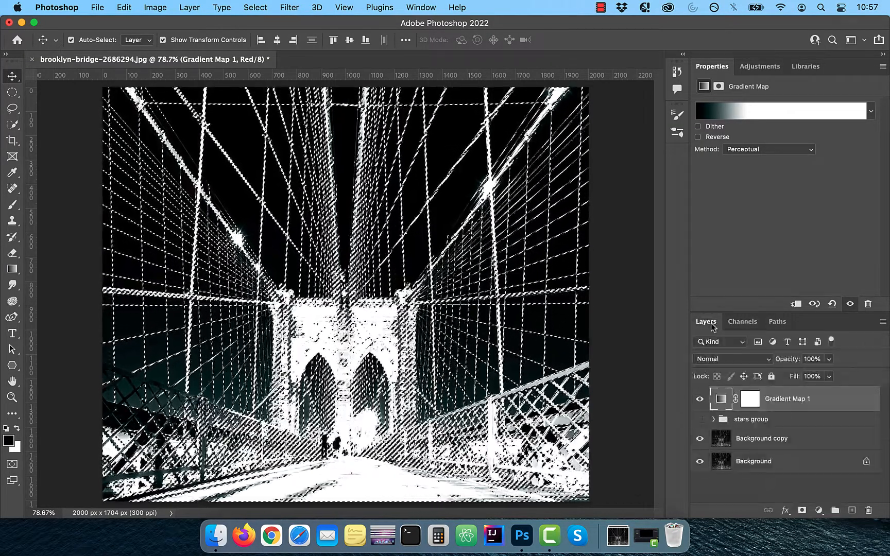
click(700, 400)
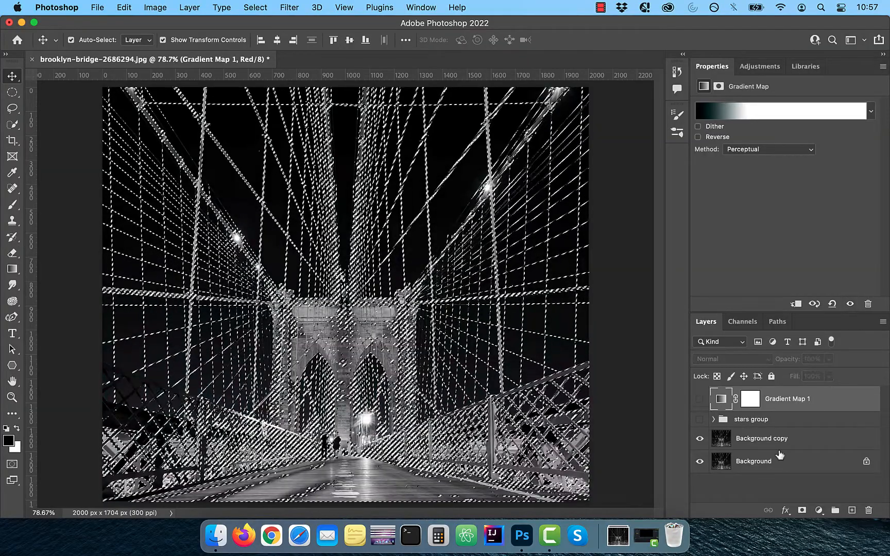
click(700, 419)
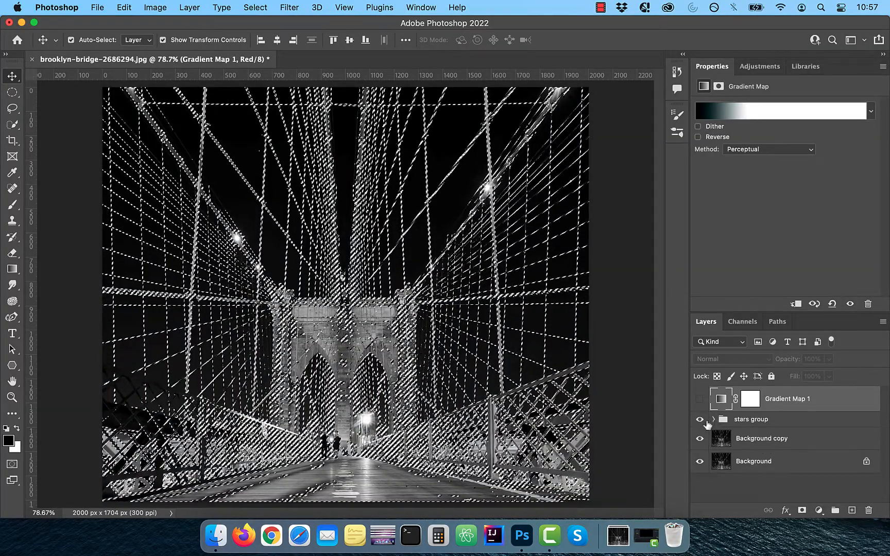
click(752, 419)
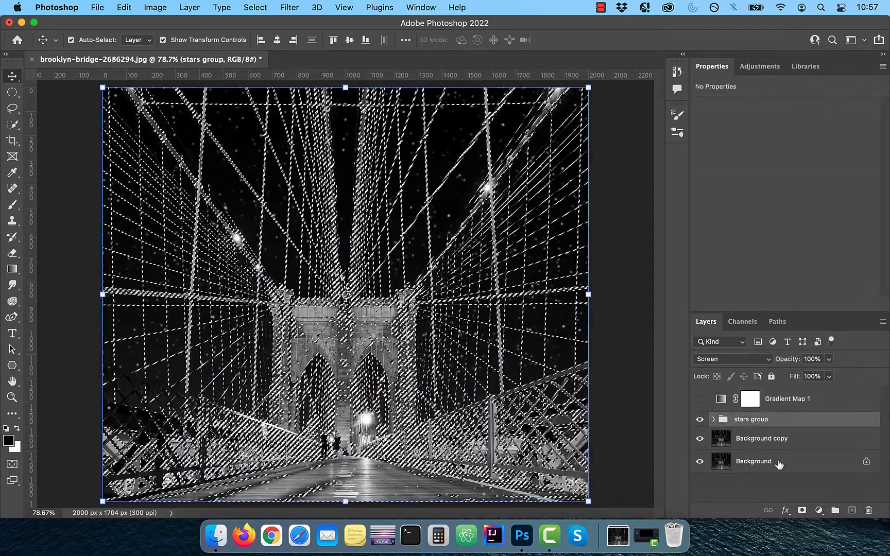
click(802, 510)
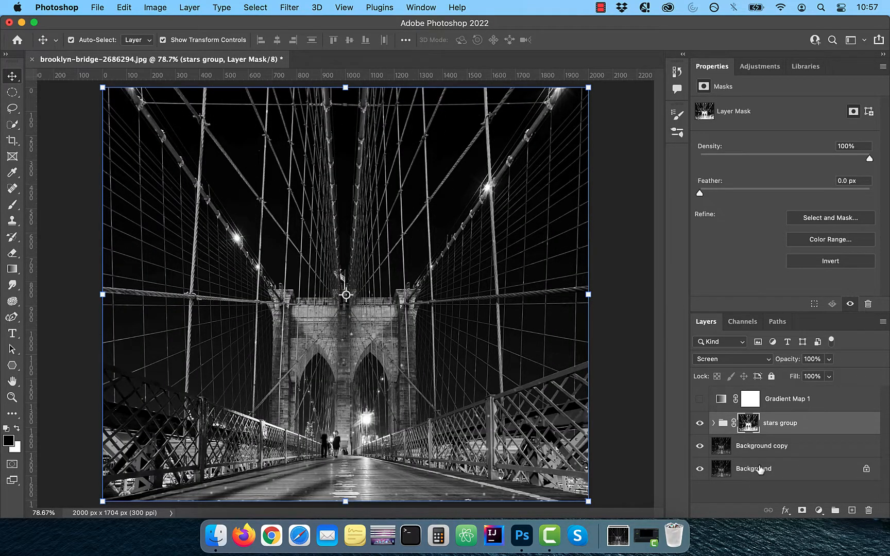
key(super+i)
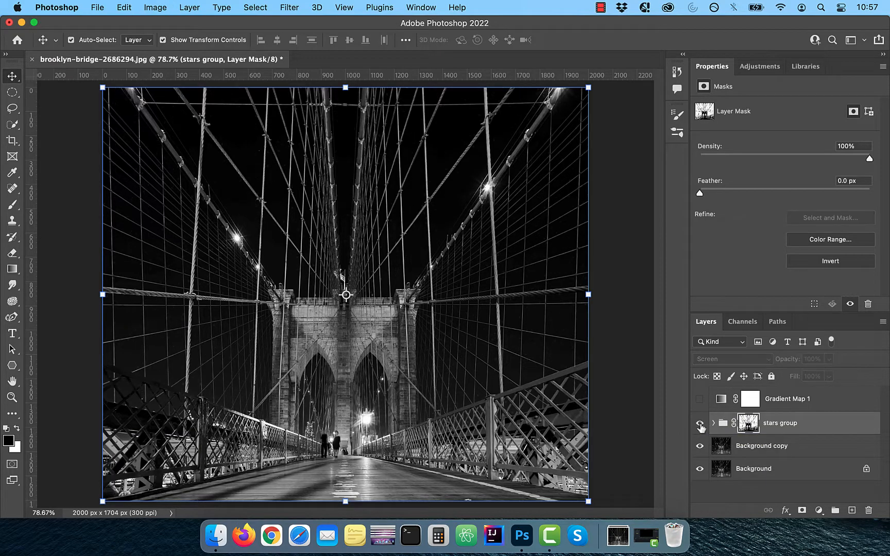
Toggle the stars group mask to compare, then delete Gradient Map 1
right_click(747, 429)
click(773, 394)
right_click(748, 430)
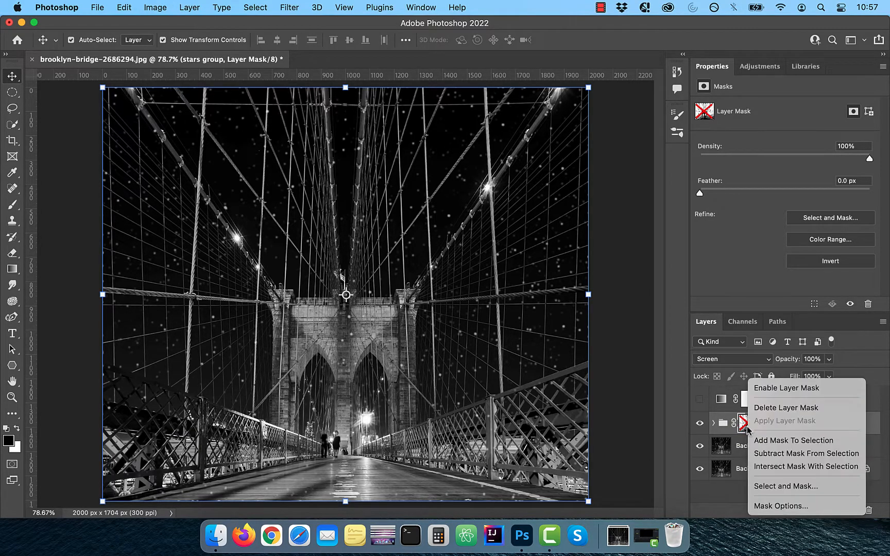
click(778, 389)
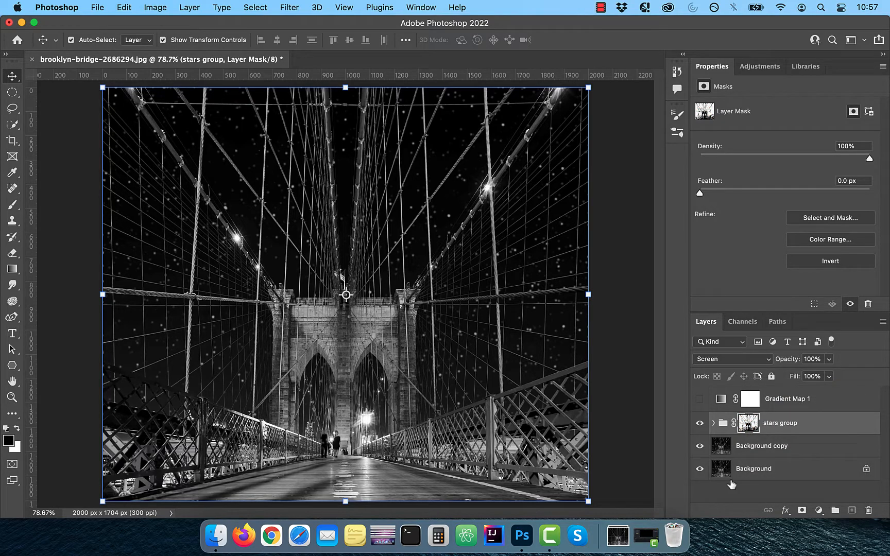
drag(783, 404, 868, 509)
Clip an Overlay S-curve Curves 2 to the stars group, then view the group's mask
click(818, 510)
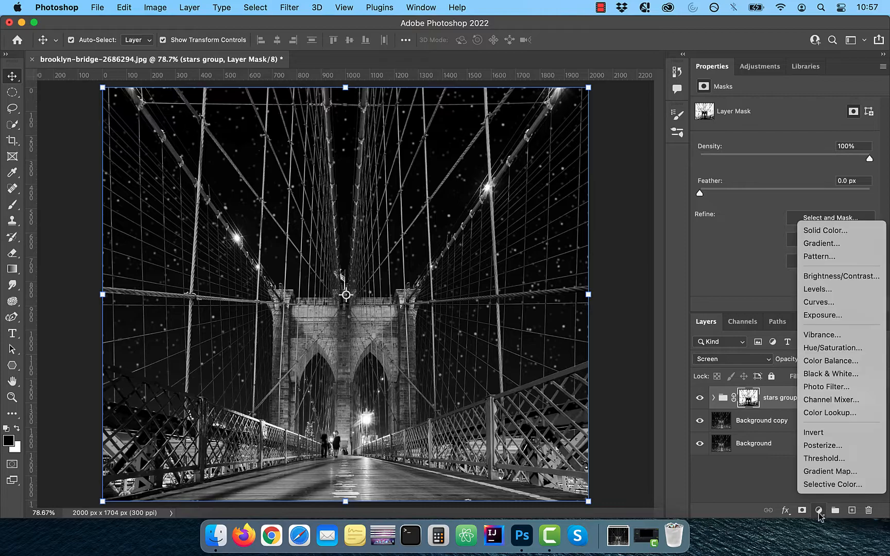
click(820, 303)
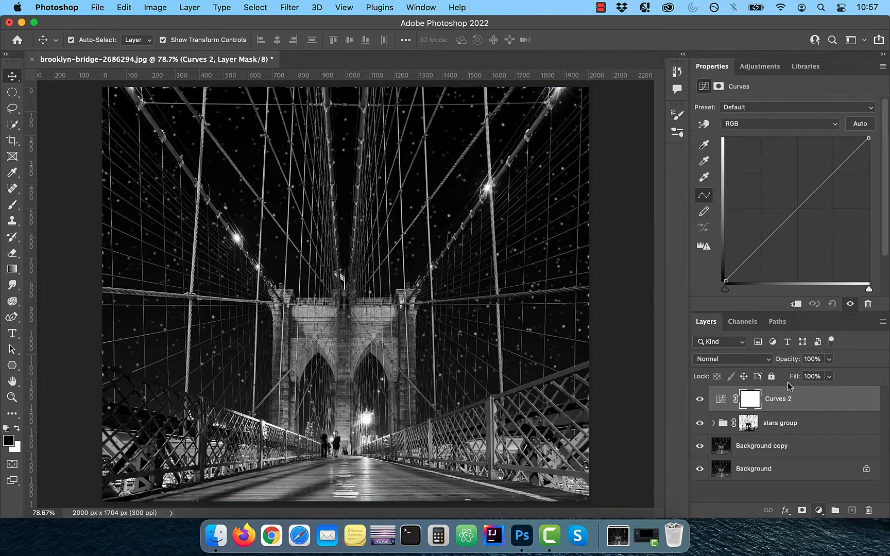
click(796, 304)
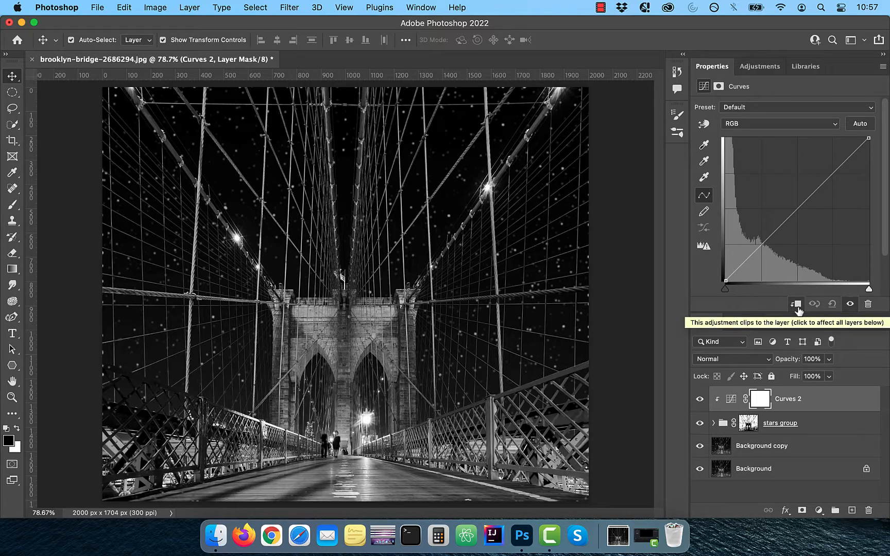
click(758, 358)
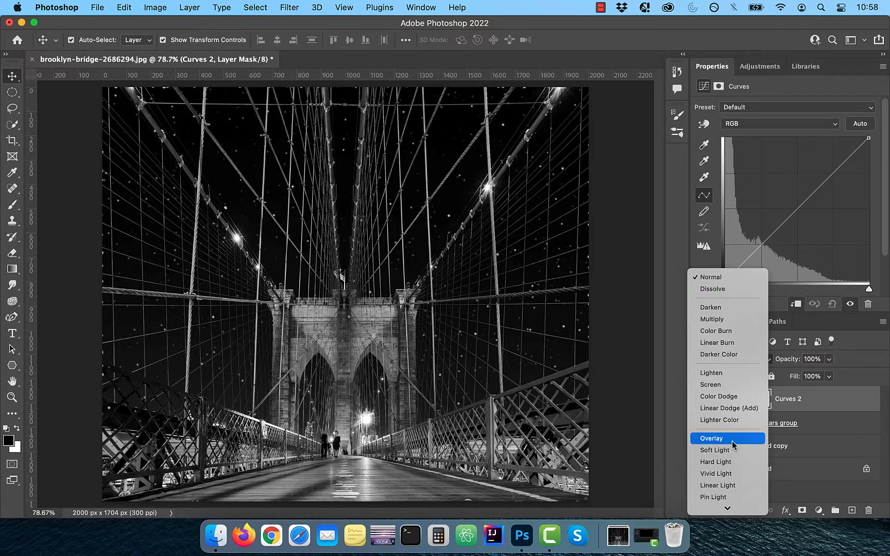
click(732, 441)
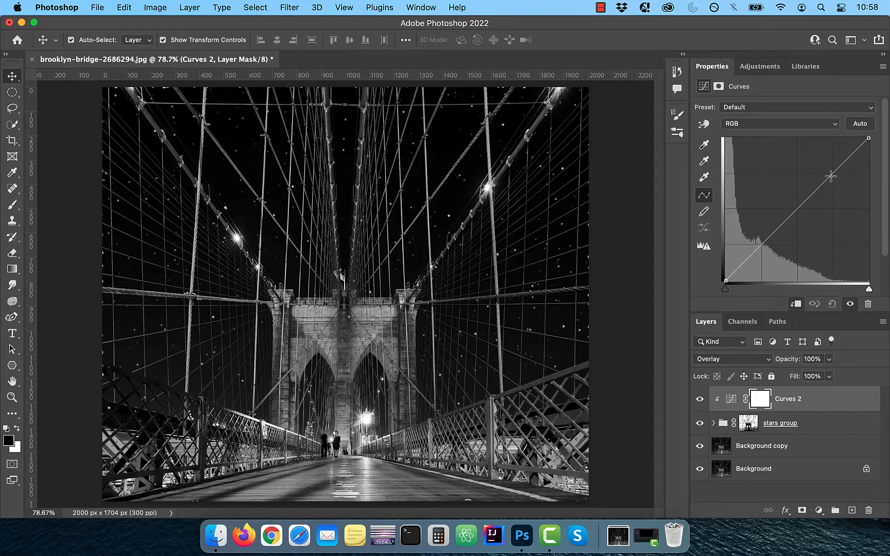
drag(831, 177, 819, 167)
mouse_move(743, 252)
mouse_down()
mouse_move(761, 259)
mouse_move(754, 253)
mouse_up()
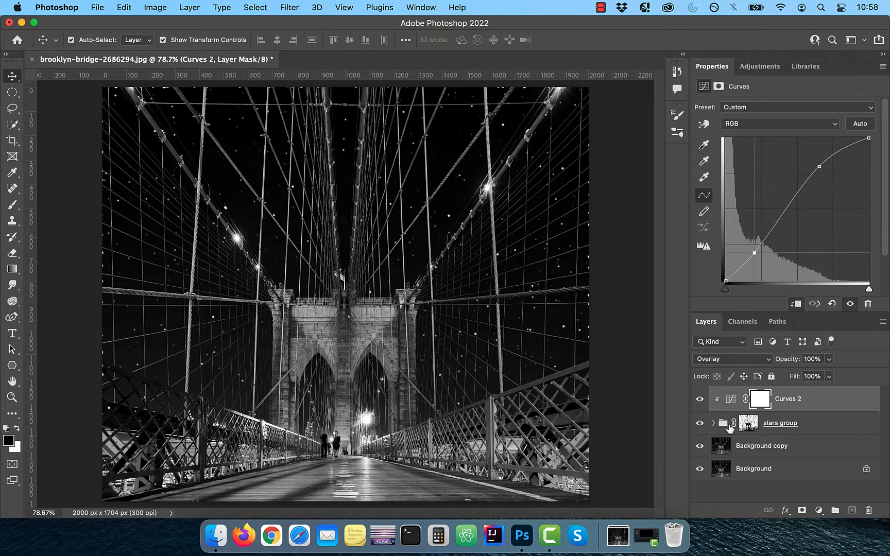
click(699, 399)
click(701, 413)
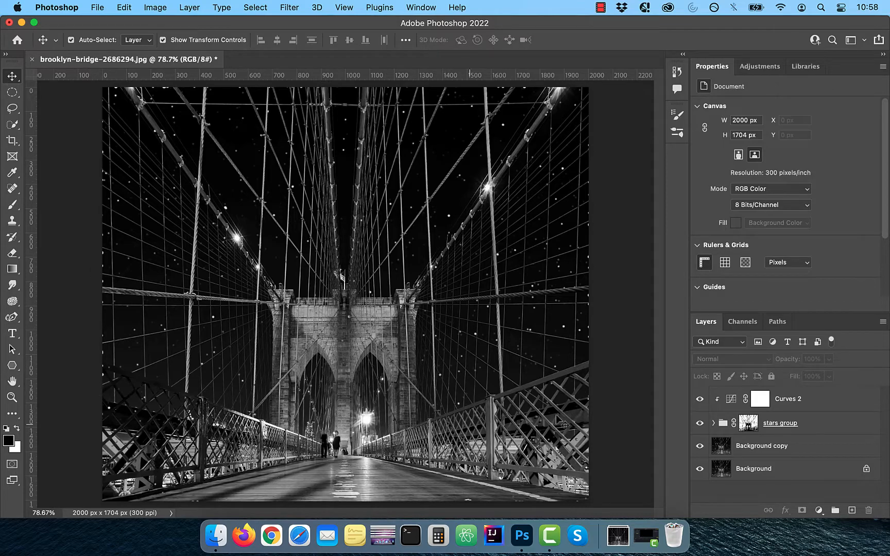
alt+click(746, 427)
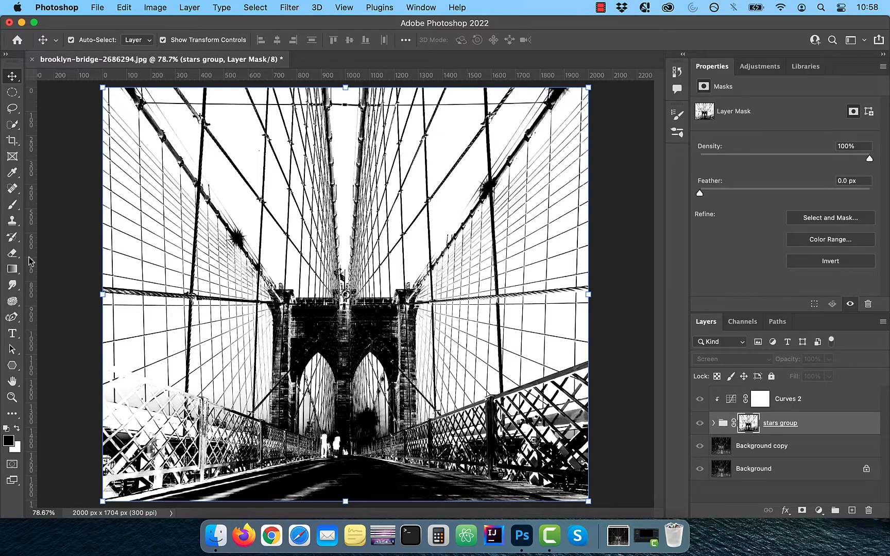
Paint the stars group mask's right, left, top and lower-left edges black
click(12, 205)
drag(599, 105, 605, 508)
scroll(76, 446, down, 1)
mouse_move(114, 483)
mouse_down()
mouse_move(96, 110)
mouse_move(559, 83)
mouse_up()
drag(155, 425, 228, 422)
click(699, 424)
Place the full-moon image above Curves 2, scaled down into the upper-right sky
click(810, 399)
click(618, 536)
mouse_move(628, 431)
mouse_down()
mouse_move(538, 292)
mouse_move(489, 241)
mouse_up()
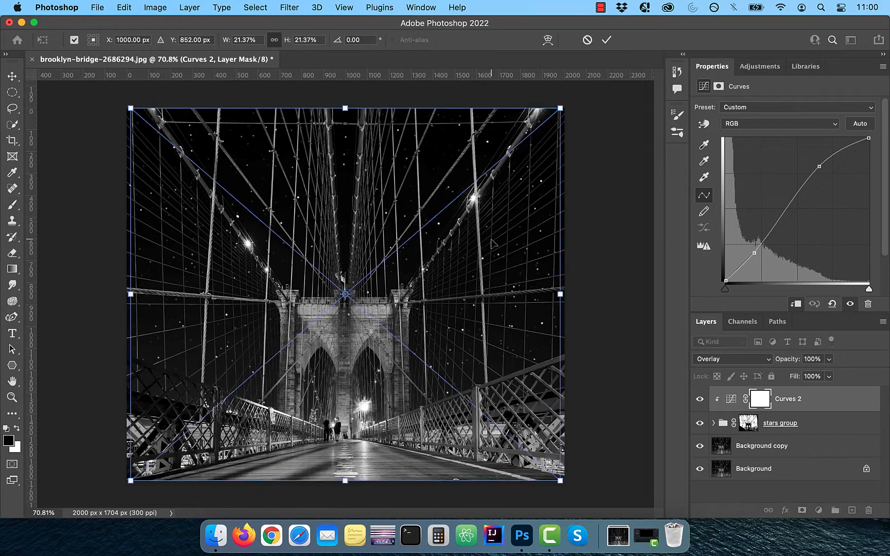
drag(131, 110, 406, 347)
drag(491, 396, 495, 170)
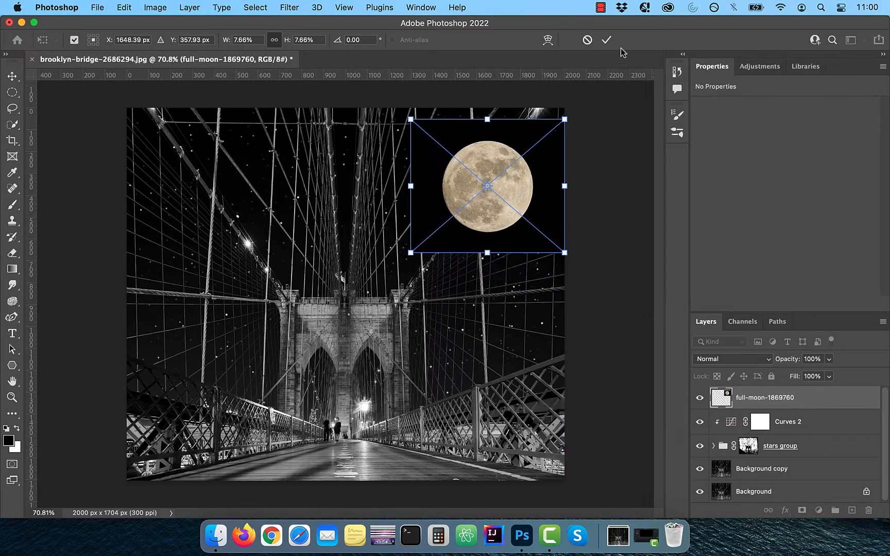
click(606, 40)
Blend the moon in Lighten mode and copy the stars group mask onto it
click(741, 358)
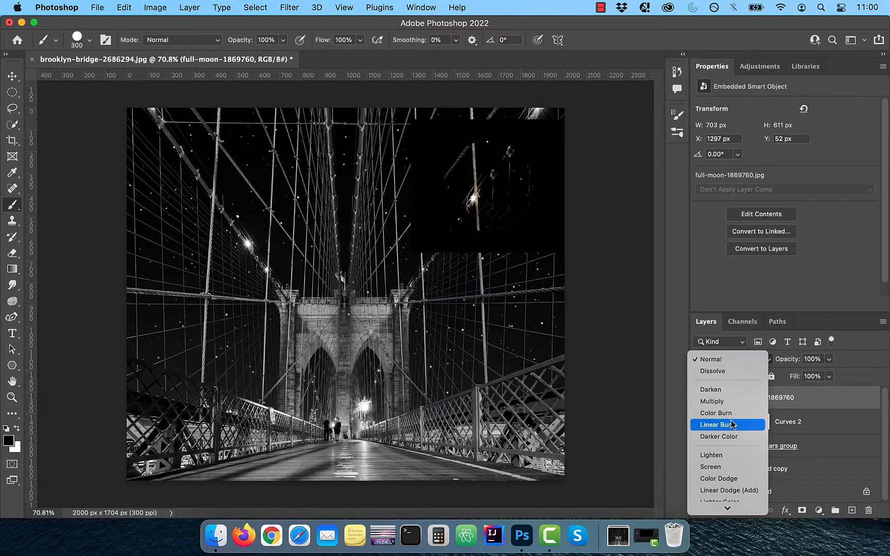
click(734, 350)
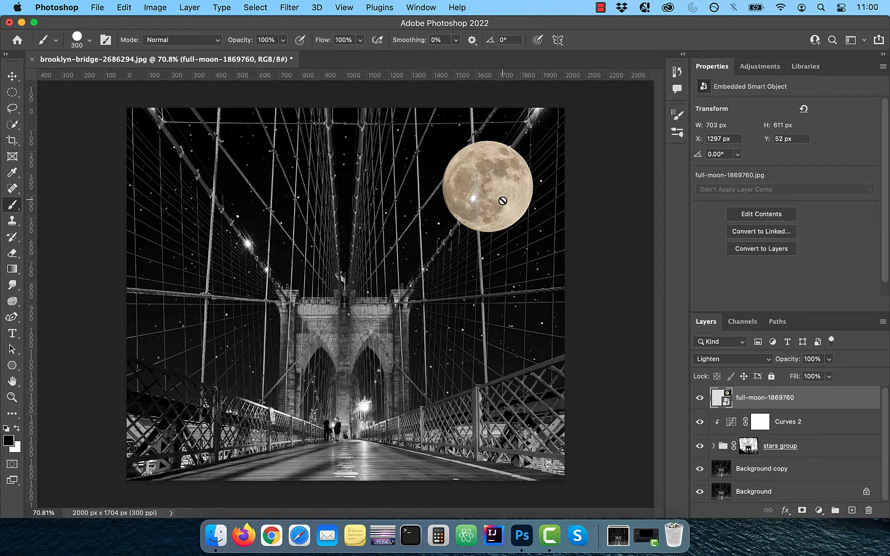
click(748, 447)
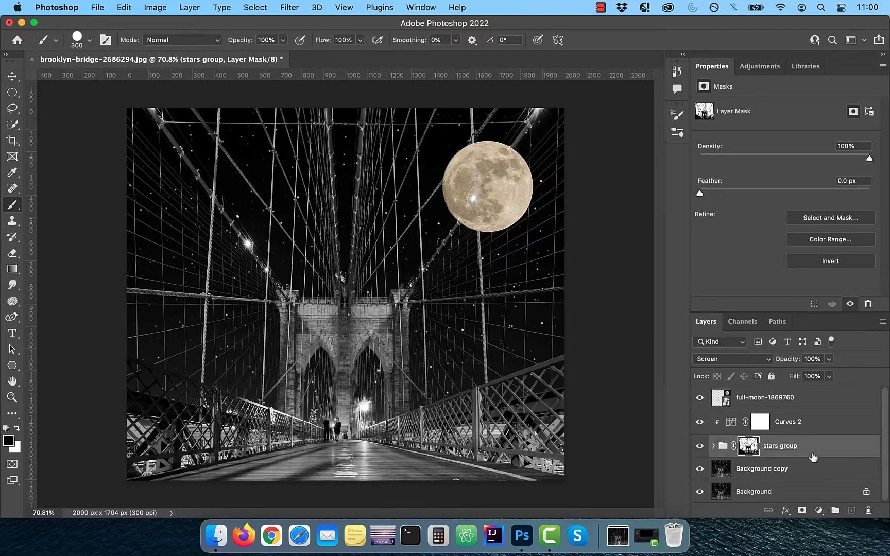
drag(748, 446, 749, 397)
key(v)
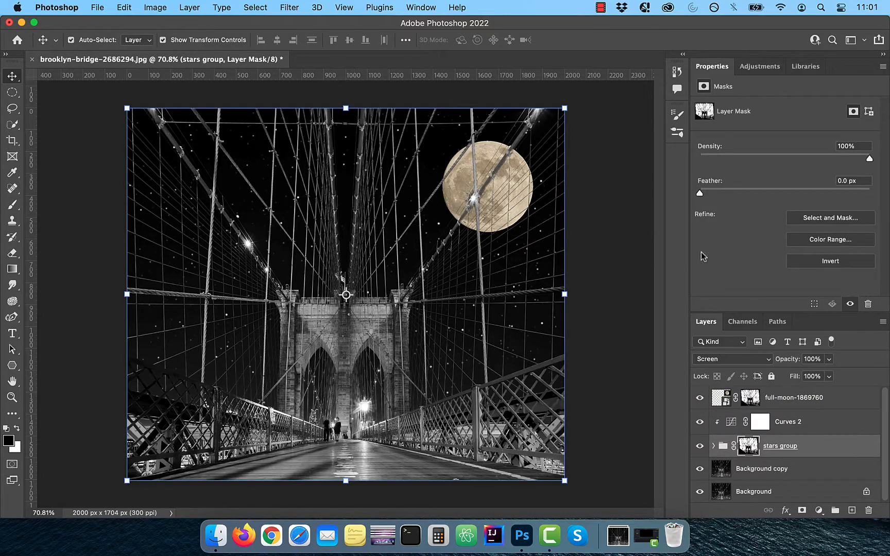
click(798, 402)
click(818, 510)
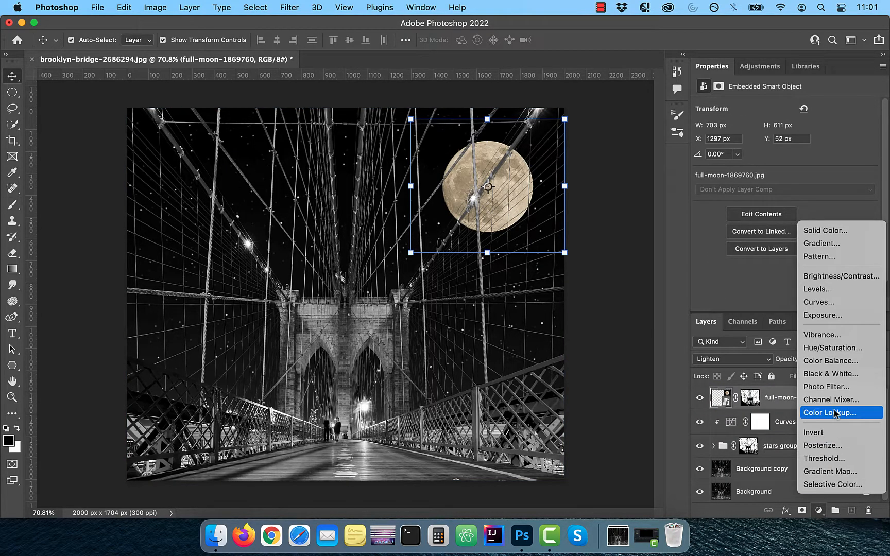
Add an EdgyAmber.3DL Color Lookup adjustment at reduced opacity
click(860, 414)
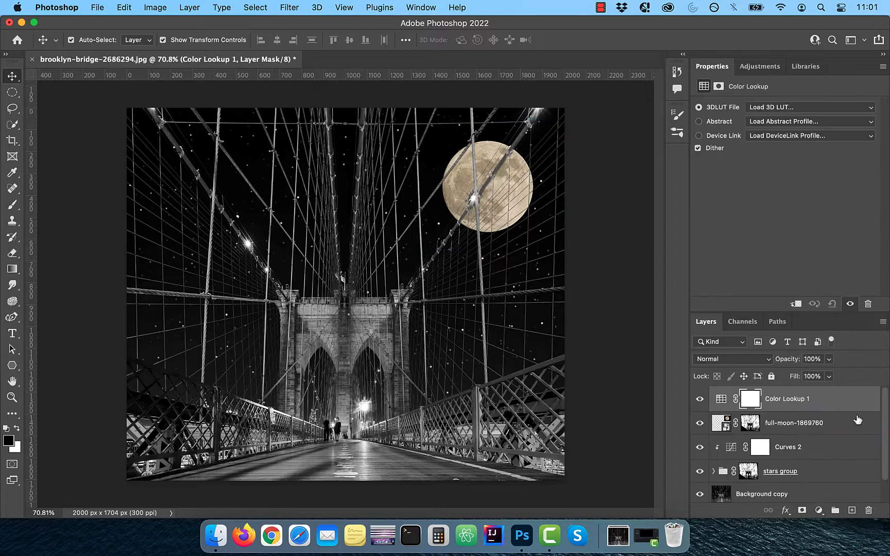
click(801, 109)
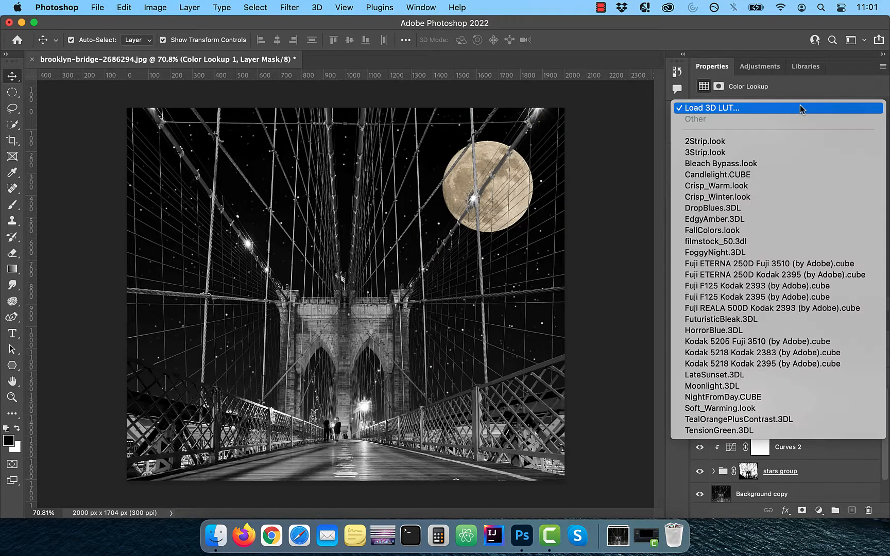
click(753, 221)
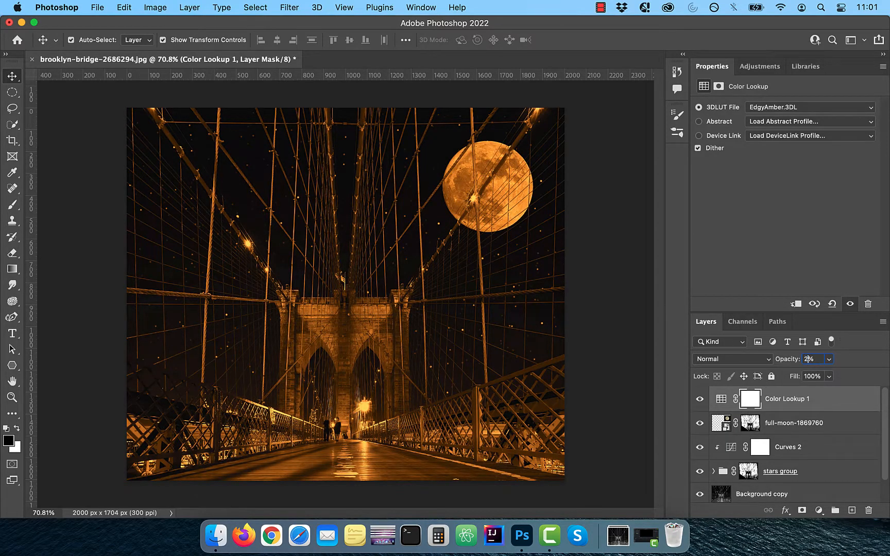
key(Return)
Add a Curves 3 S-curve for extra contrast, toggling it to compare
click(817, 510)
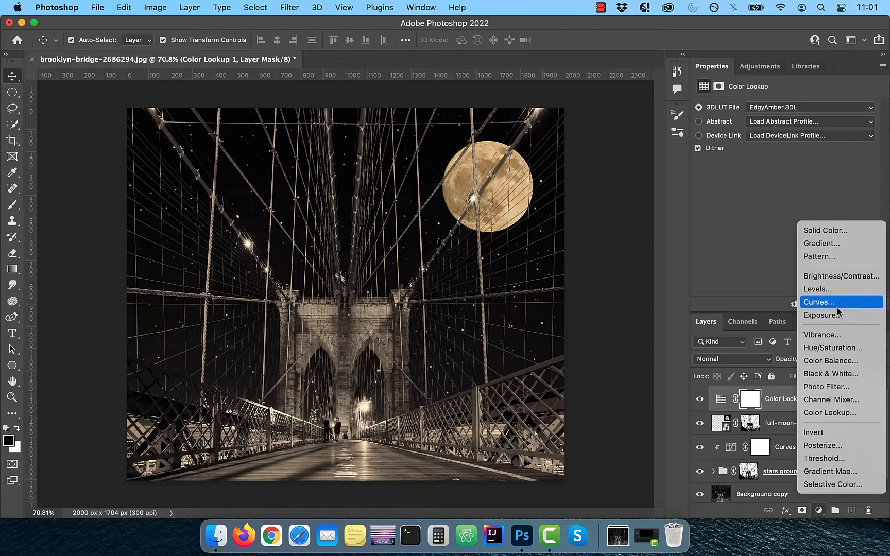
click(837, 306)
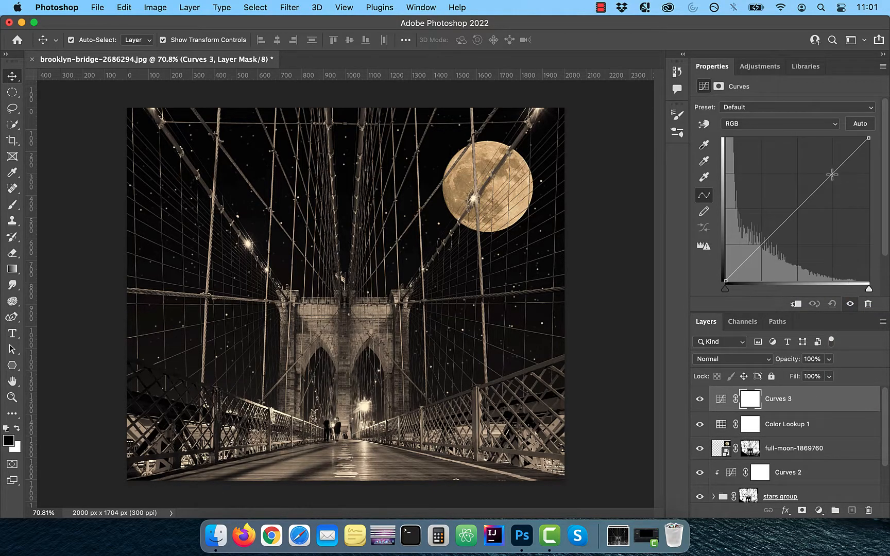
drag(831, 175, 823, 171)
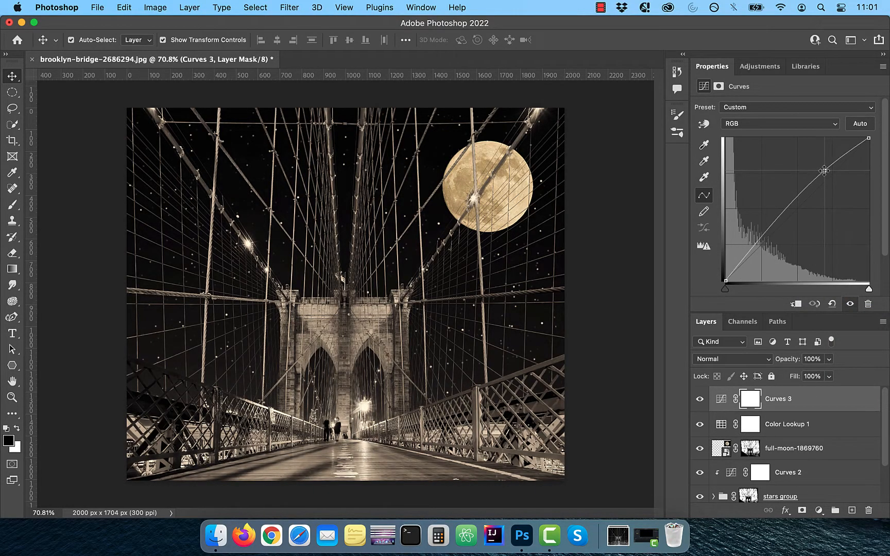
drag(748, 251, 757, 260)
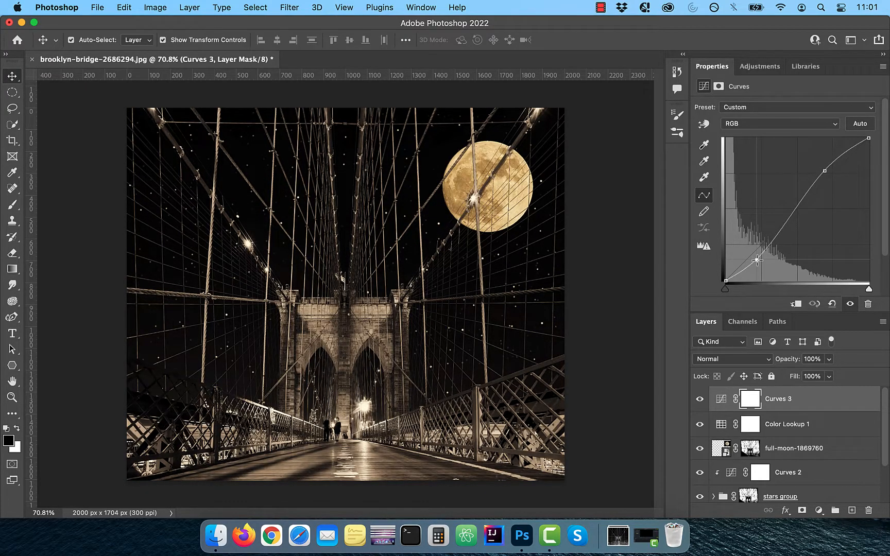
click(699, 402)
click(699, 403)
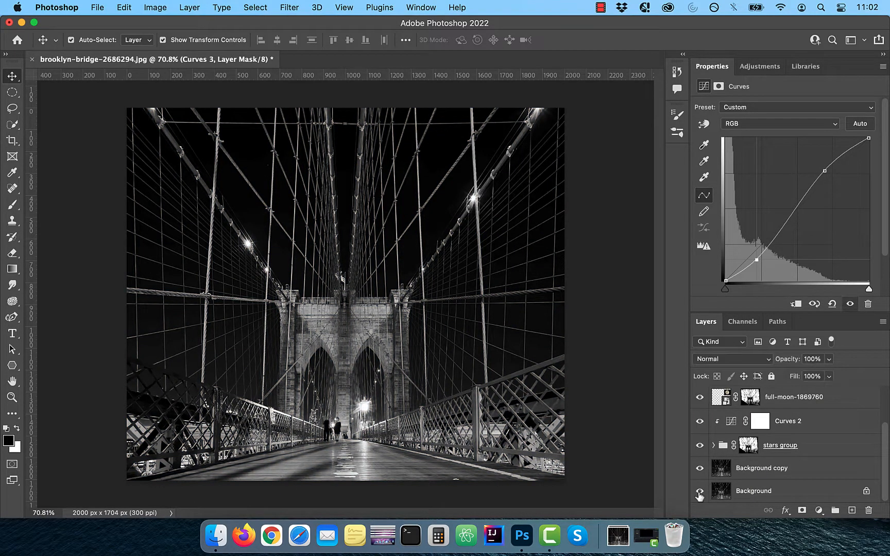
alt+click(699, 493)
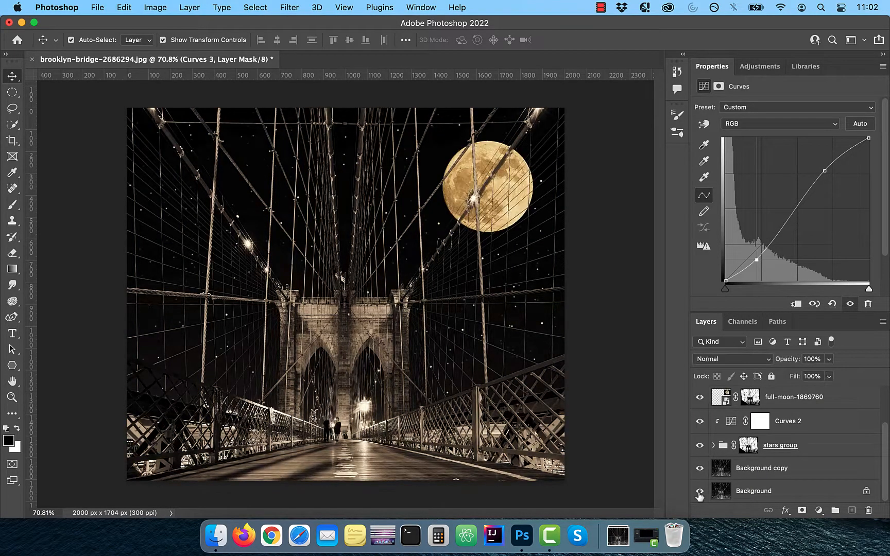
alt+click(699, 492)
alt+click(699, 492)
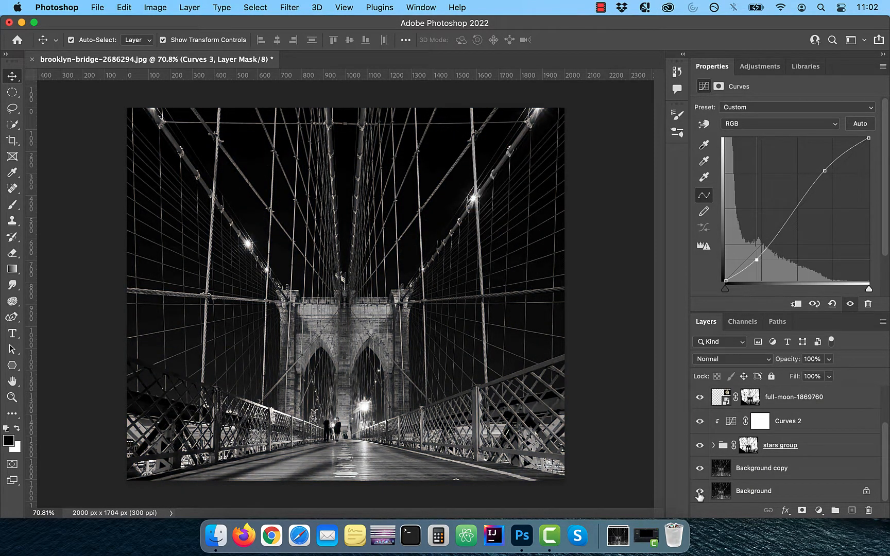
alt+click(699, 492)
alt+click(699, 492)
alt+click(699, 493)
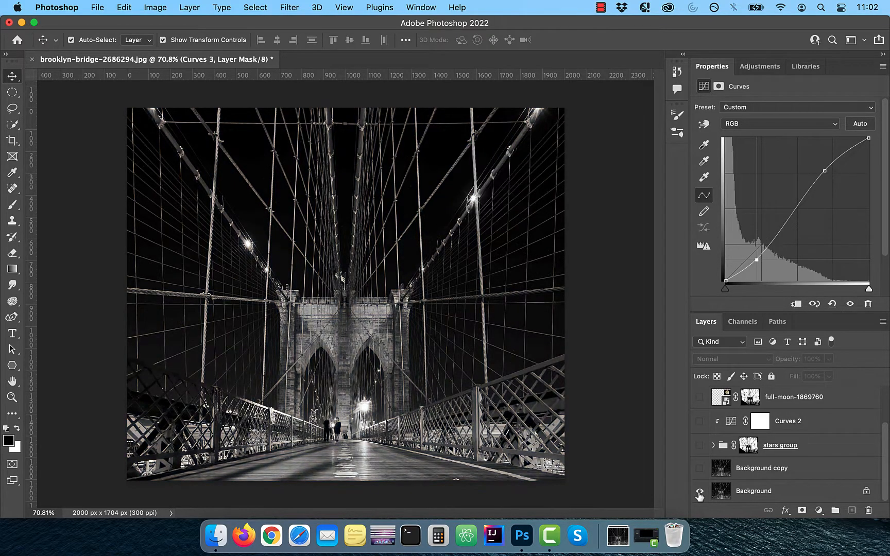
alt+click(699, 493)
alt+click(699, 493)
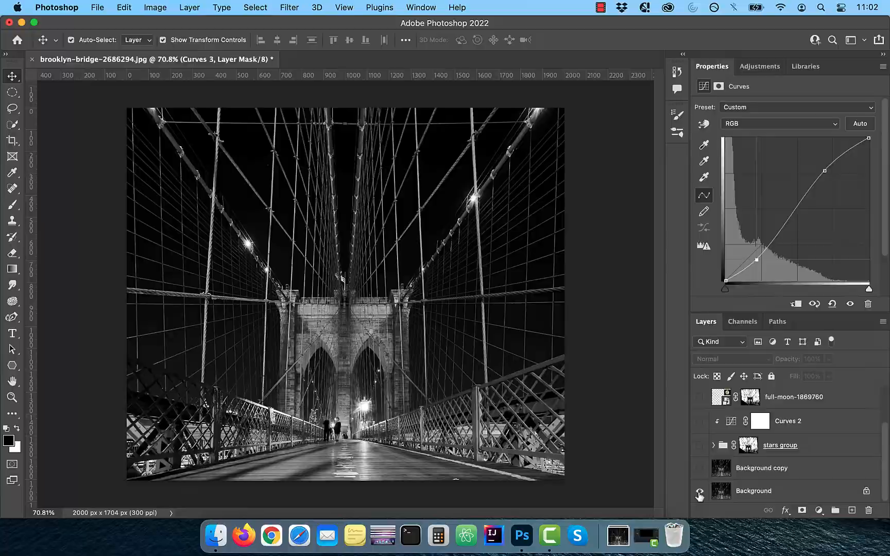